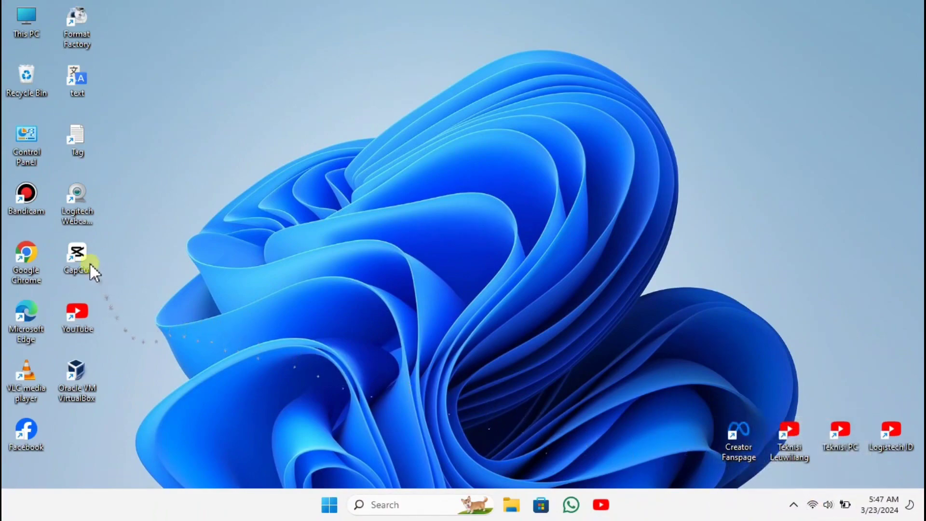
Open Chrome, search the web for virtualbox 6.1, and open the Download_Old_Builds_6_1 page on virtualbox.org.
{"action": "double_click", "coordinate": [16, 266]}
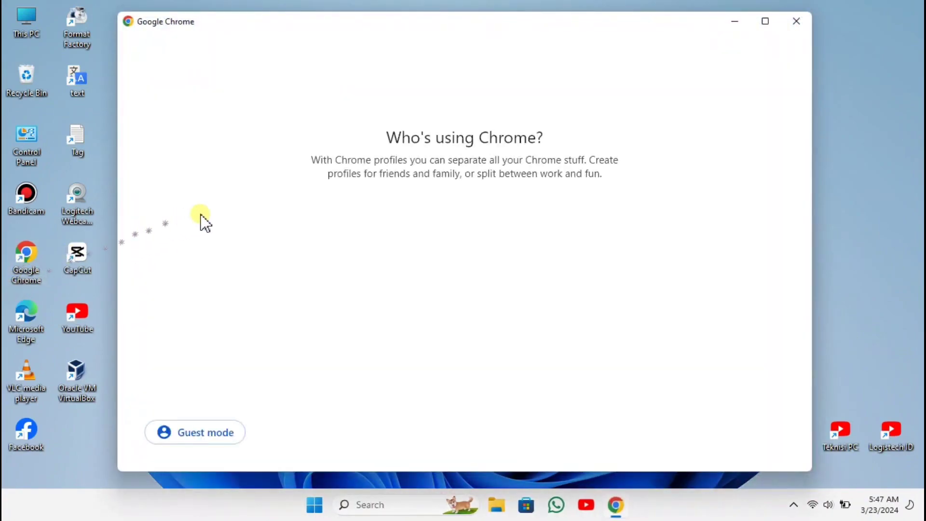
{"action": "left_click", "coordinate": [273, 224]}
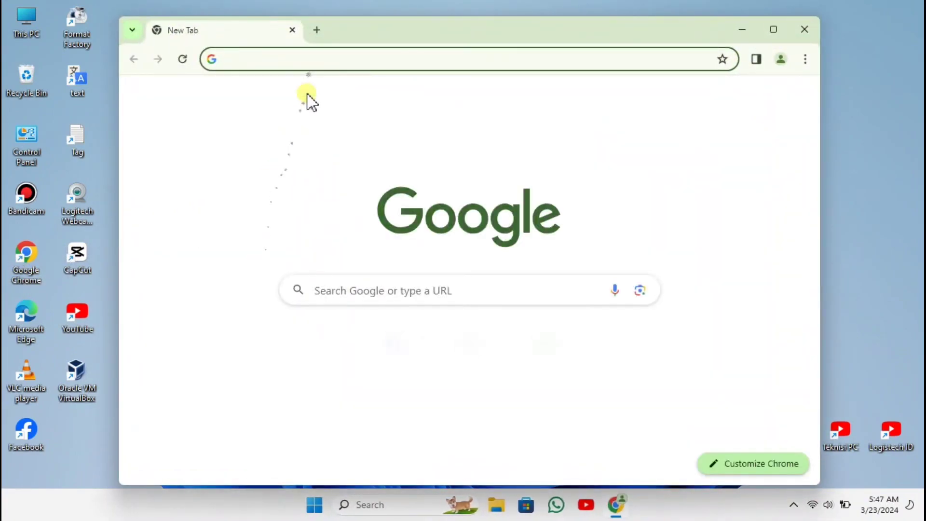
{"action": "type", "text": "virtu"}
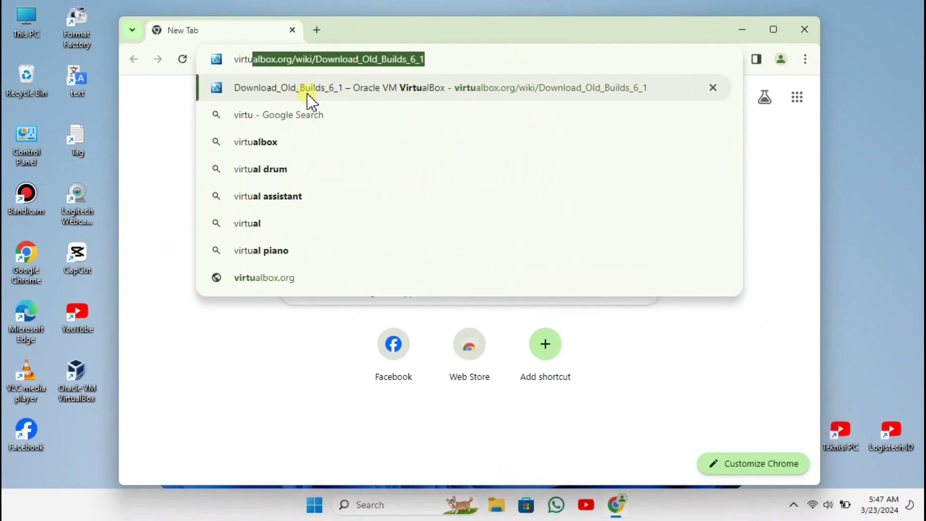
{"action": "type", "text": "al box"}
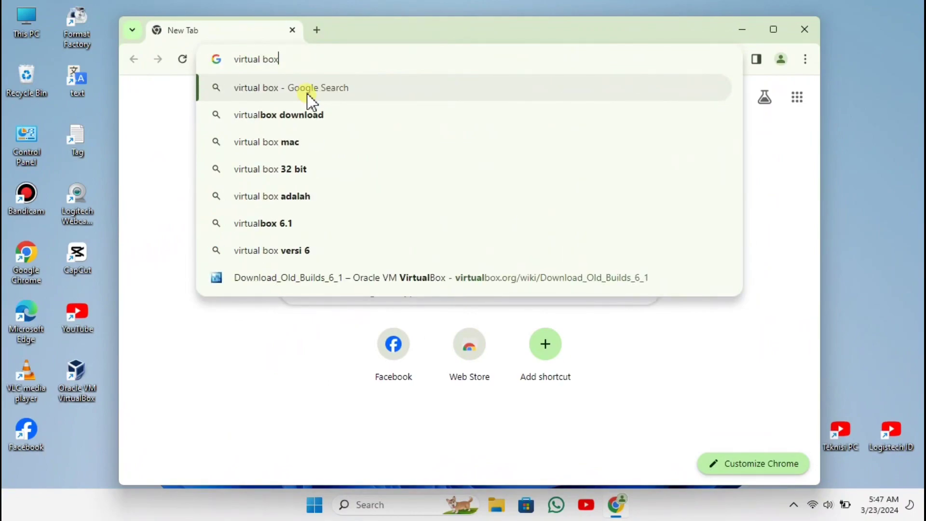
{"action": "left_click", "coordinate": [278, 226]}
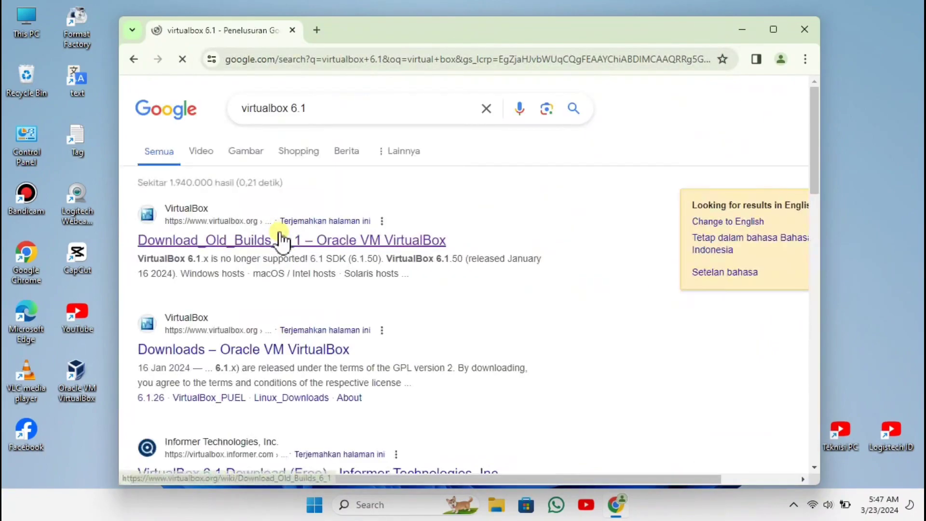
{"action": "left_click", "coordinate": [259, 239]}
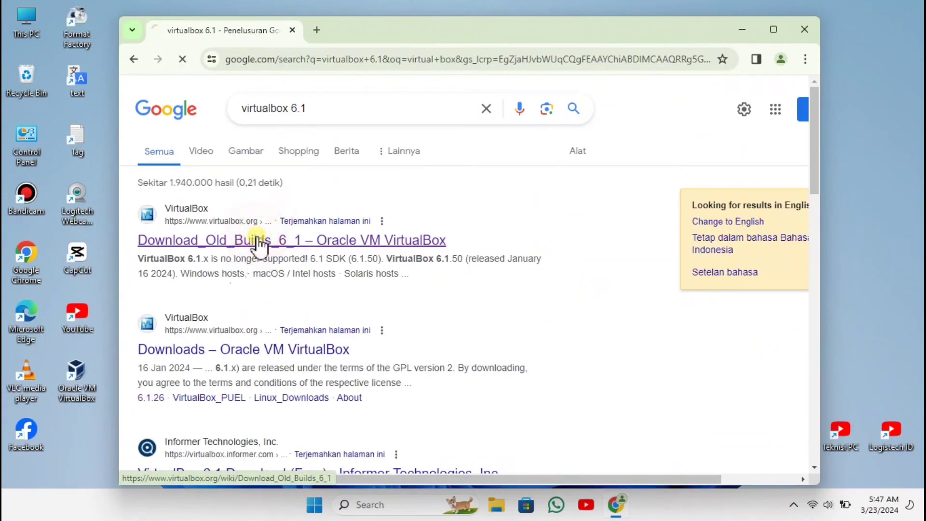
Locate the Windows hosts download under VirtualBox 6.1.50, then close the browser.
{"action": "scroll", "coordinate": [376, 294], "scroll_direction": "down", "scroll_amount": 1}
{"action": "left_click", "coordinate": [370, 296]}
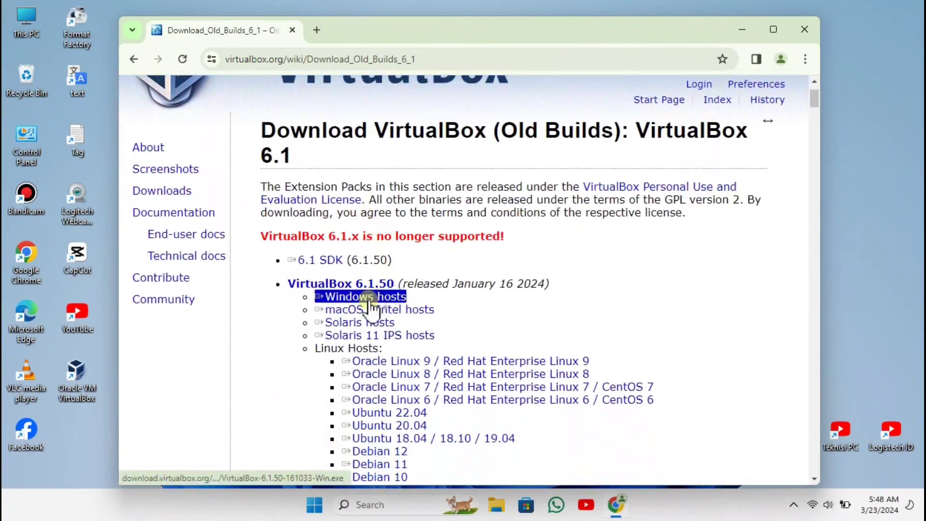
{"action": "left_click", "coordinate": [519, 240]}
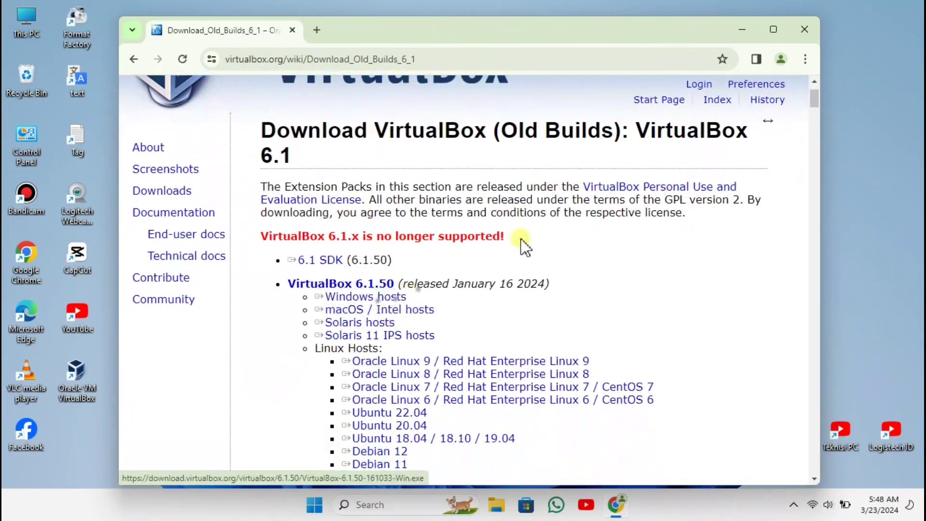
{"action": "left_click", "coordinate": [815, 27]}
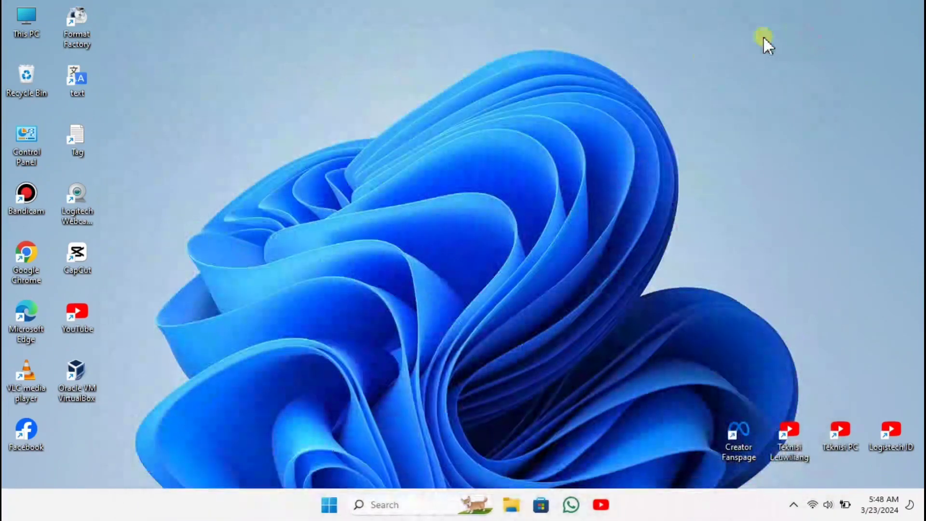
Switch to Oracle VM VirtualBox and start a new virtual machine named Windows 7 Ultimate.
{"action": "left_click", "coordinate": [76, 383]}
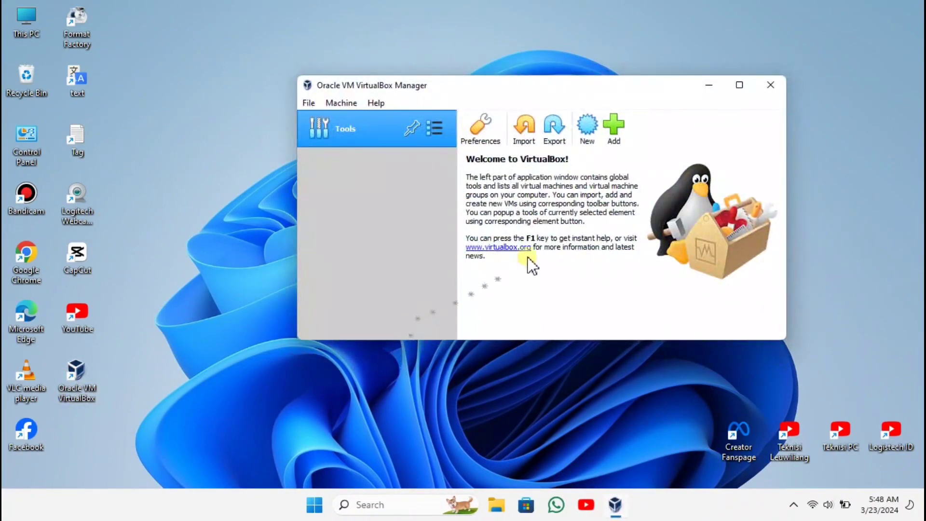
{"action": "left_click", "coordinate": [589, 128]}
{"action": "left_click", "coordinate": [505, 213]}
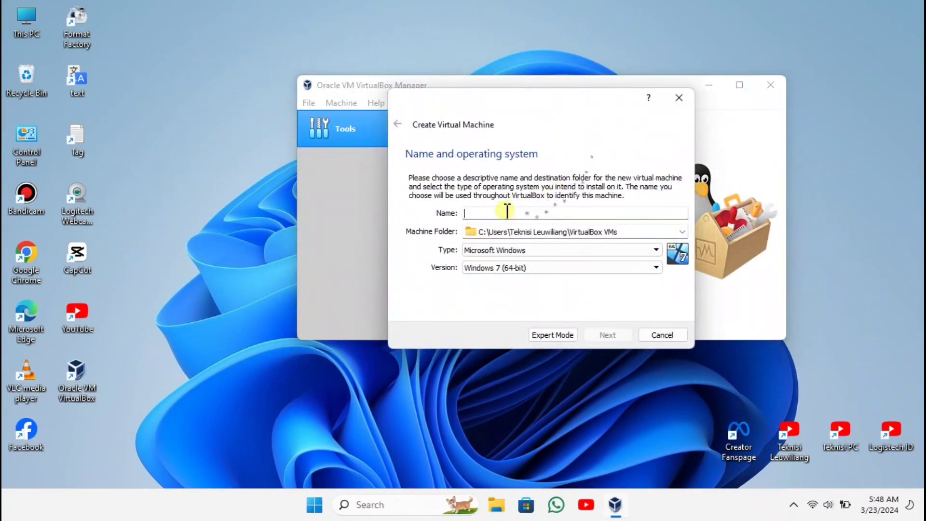
{"action": "type", "text": "Windows 7 Ultimate"}
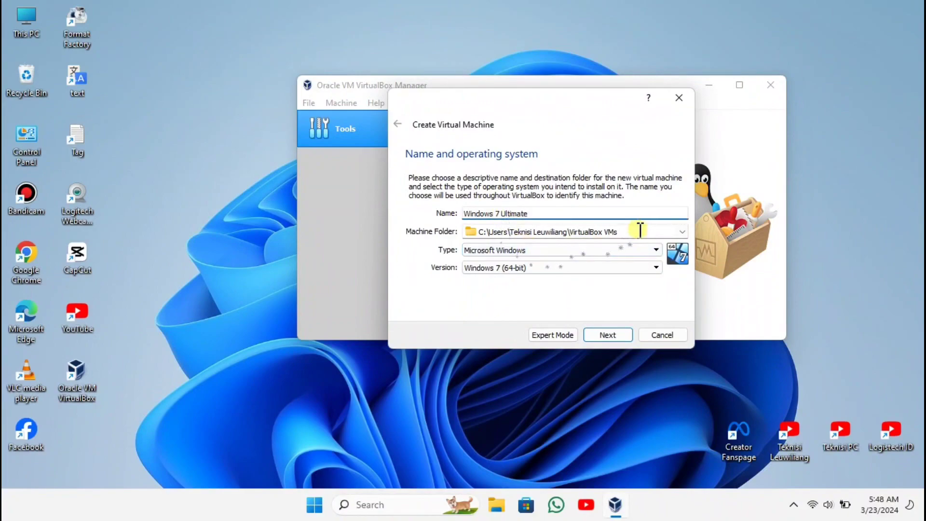
Browse for a different machine folder and open Local Disk (D:).
{"action": "left_click", "coordinate": [686, 232]}
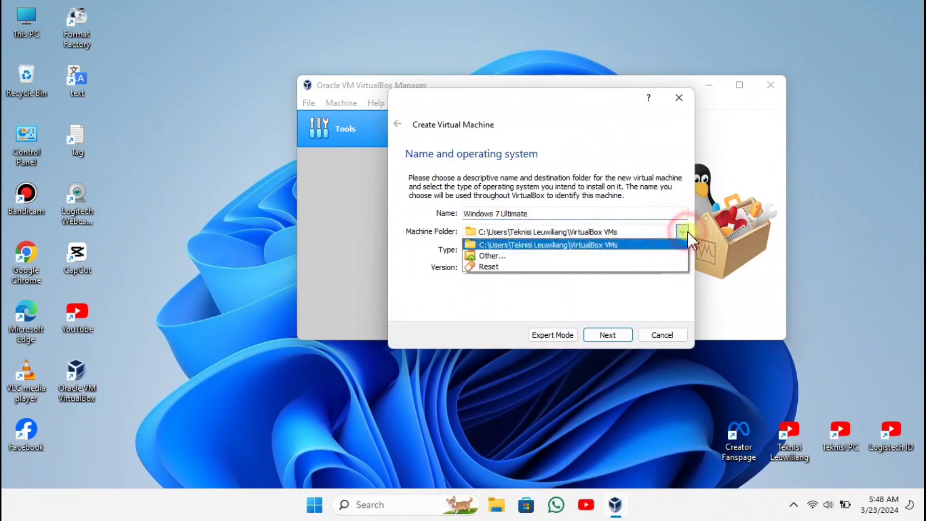
{"action": "left_click", "coordinate": [497, 257]}
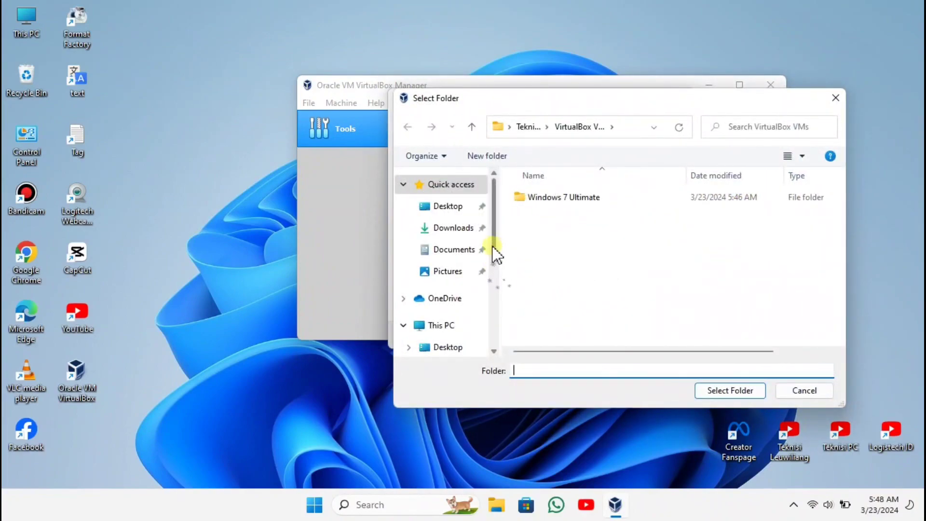
{"action": "left_click_drag", "start_coordinate": [493, 246], "coordinate": [504, 340]}
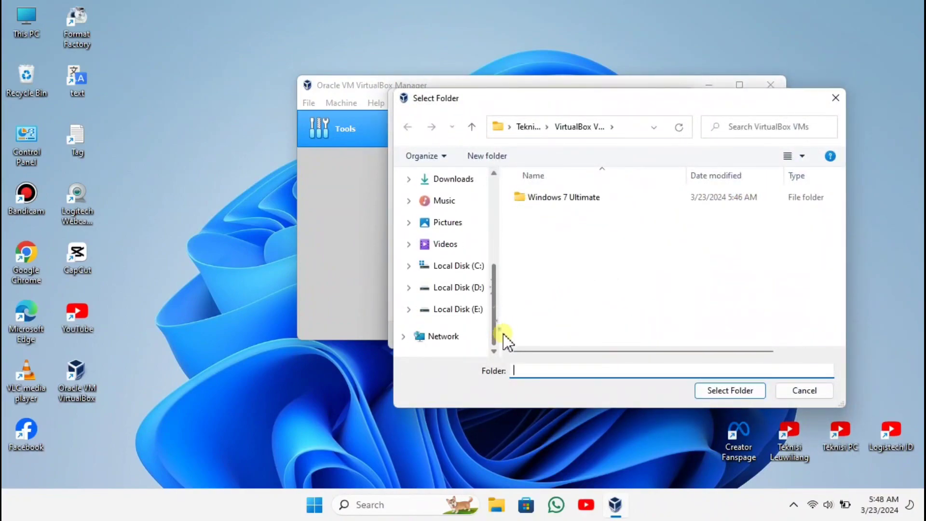
{"action": "left_click", "coordinate": [463, 299]}
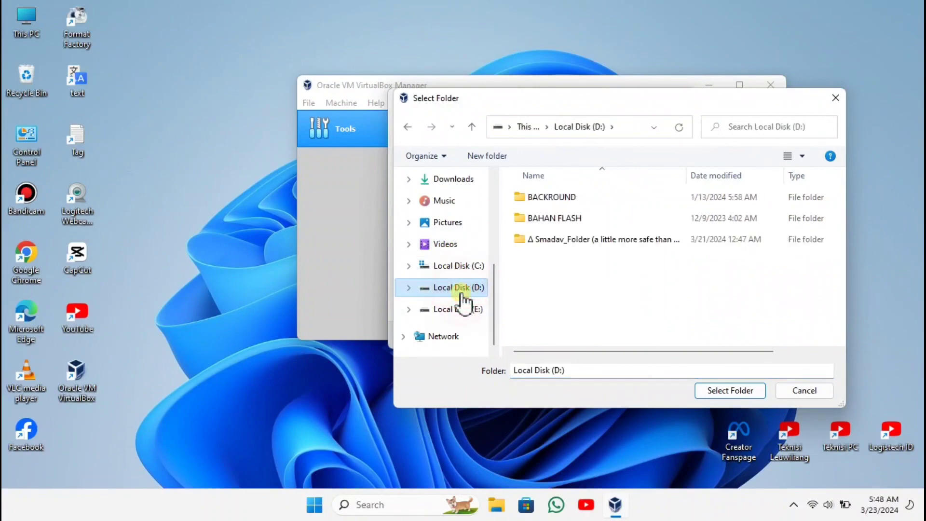
{"action": "left_click", "coordinate": [466, 310]}
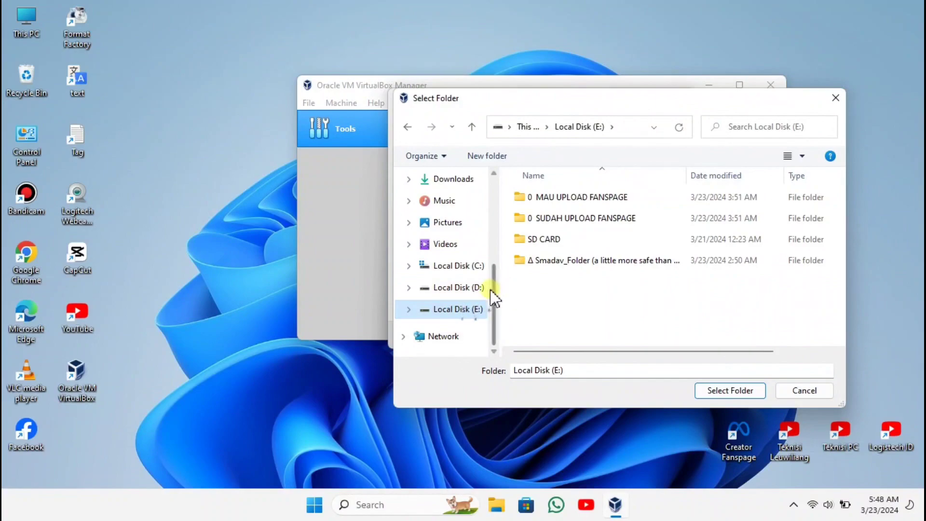
{"action": "left_click", "coordinate": [476, 291]}
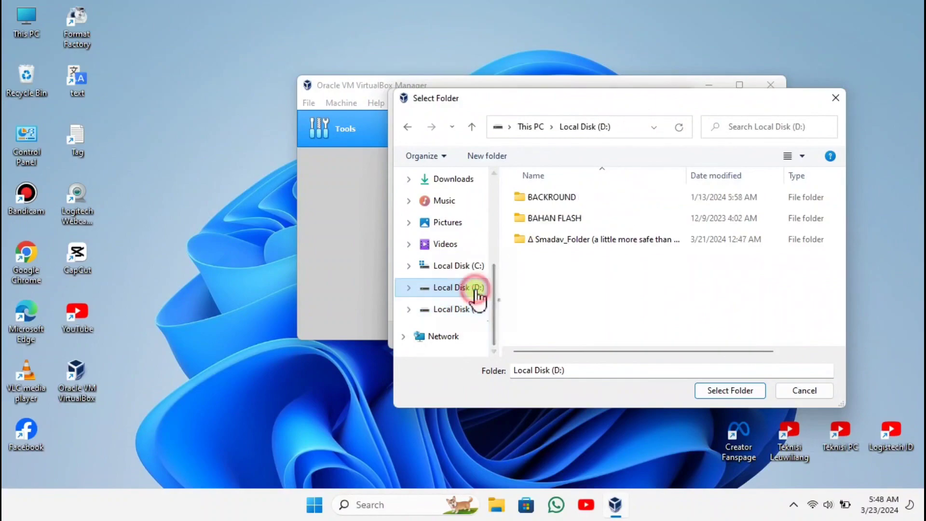
Create a new folder named Virtualbox Win 7 on Local Disk (D:).
{"action": "right_click", "coordinate": [559, 284]}
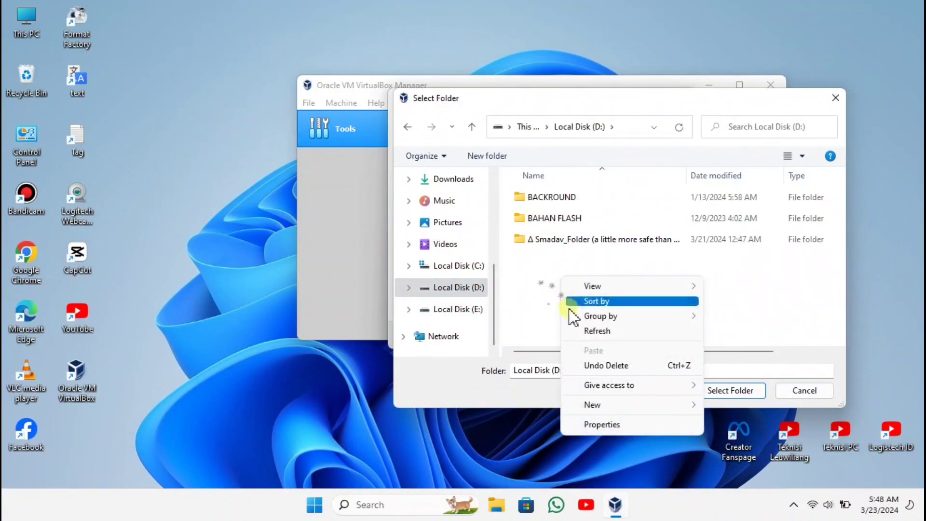
{"action": "mouse_move", "coordinate": [606, 406]}
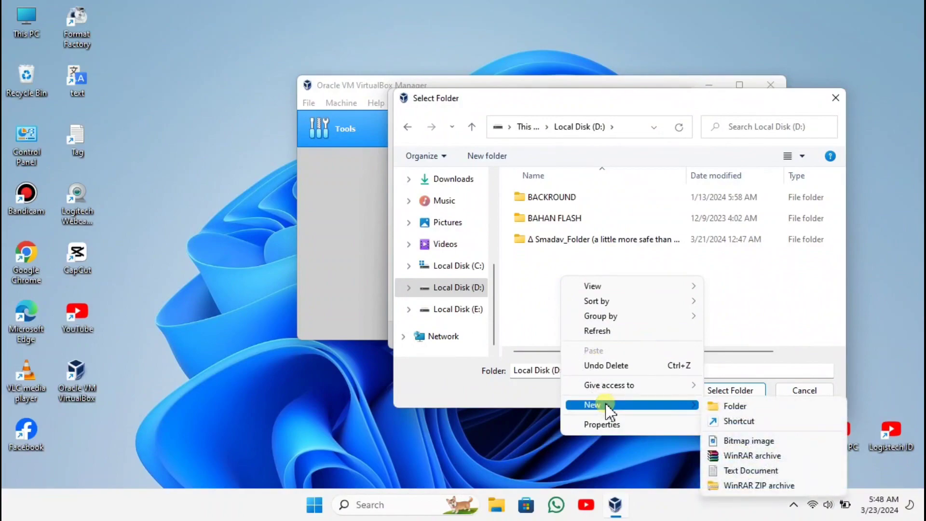
{"action": "left_click", "coordinate": [734, 407]}
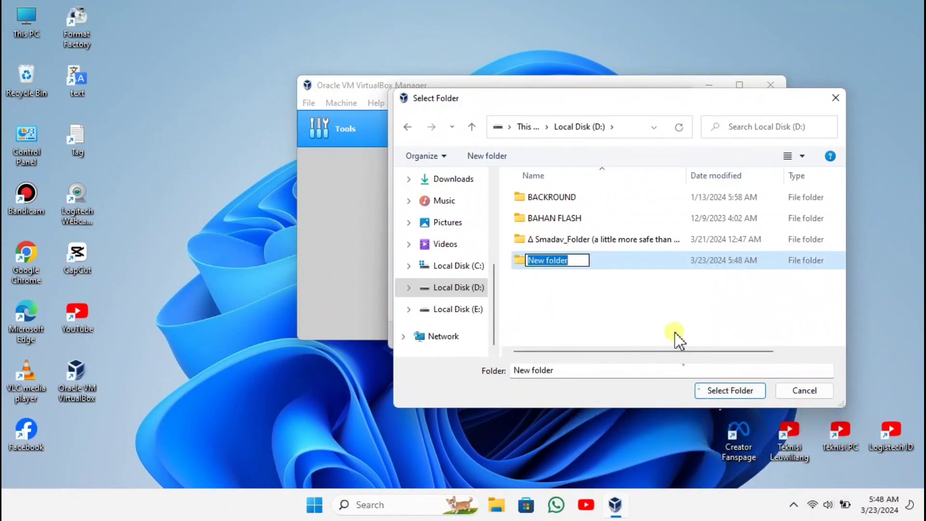
{"action": "type", "text": "Virtu"}
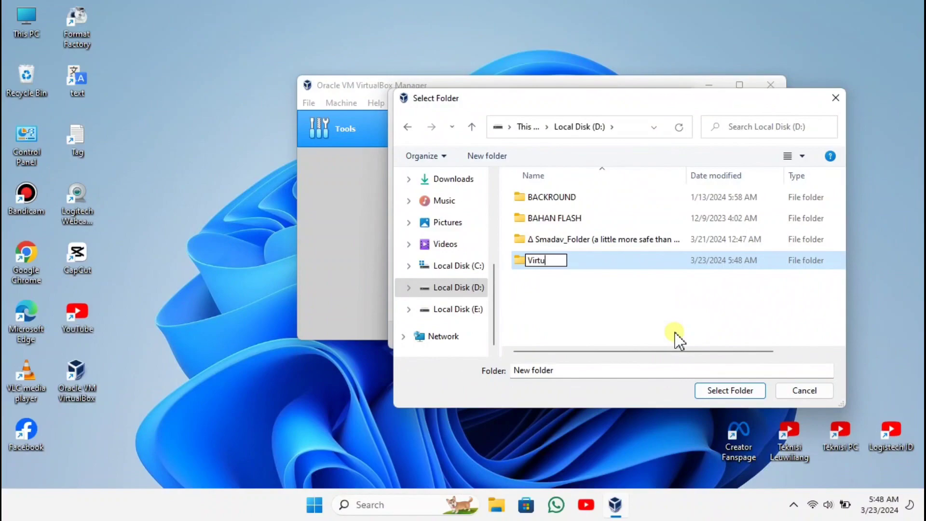
{"action": "type", "text": "albox W"}
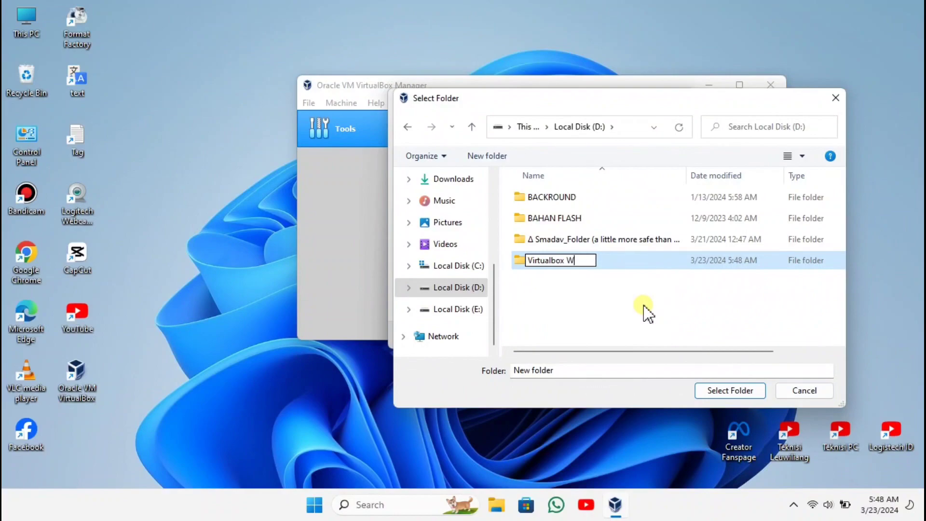
{"action": "type", "text": "in &"}
{"action": "key", "text": "BackSpace"}
{"action": "type", "text": "7"}
{"action": "left_click", "coordinate": [638, 303]}
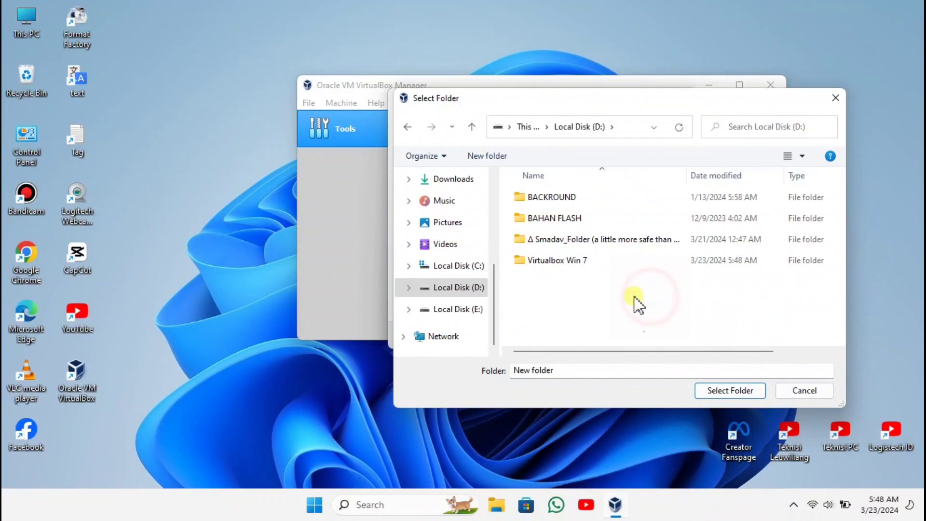
Choose the Virtualbox Win 7 folder as the machine folder and continue to the memory size settings.
{"action": "left_click", "coordinate": [604, 261]}
{"action": "left_click", "coordinate": [726, 396]}
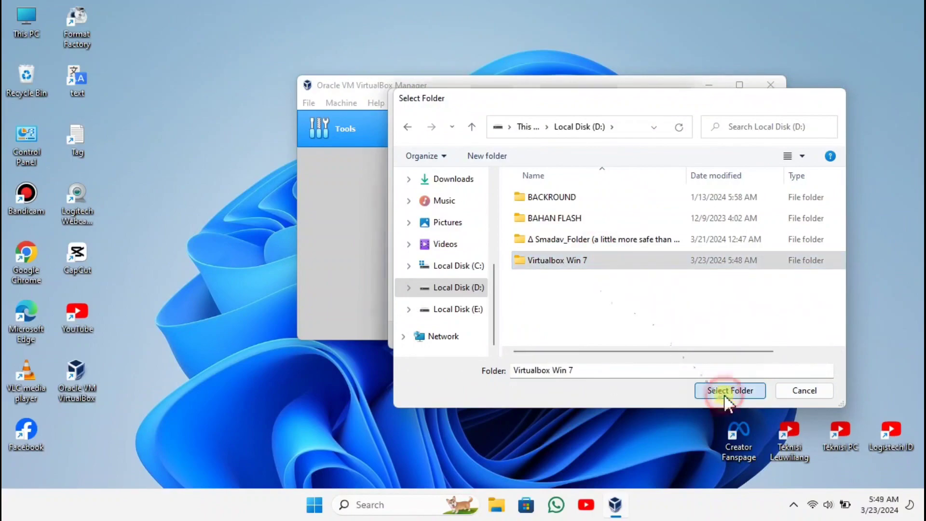
{"action": "left_click", "coordinate": [606, 339]}
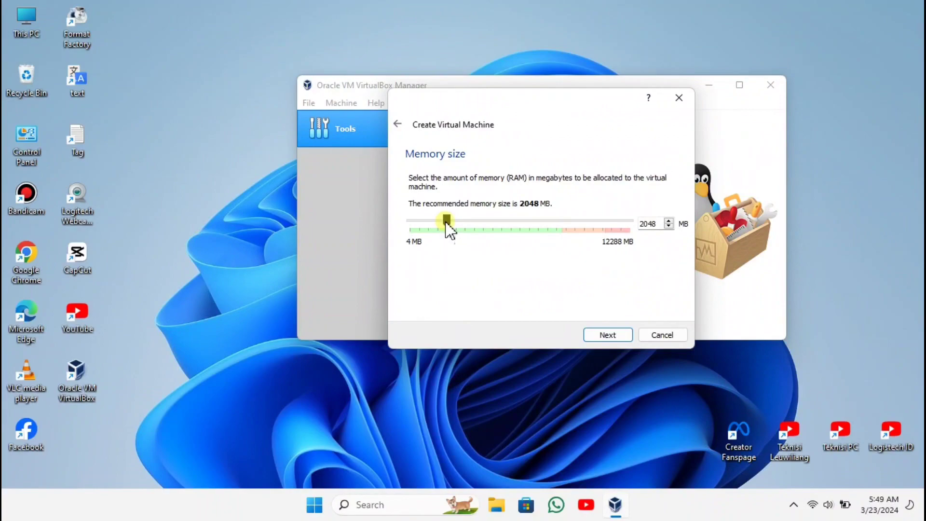
Increase the virtual machine's memory size and continue to the hard disk settings.
{"action": "left_click_drag", "start_coordinate": [457, 229], "coordinate": [484, 238]}
{"action": "left_click", "coordinate": [609, 338]}
{"action": "left_click", "coordinate": [608, 337]}
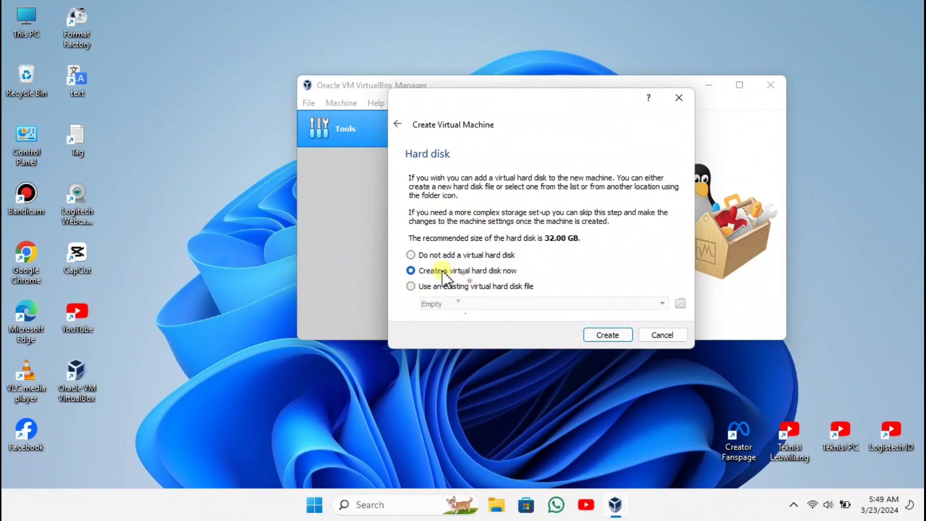
Choose to create a virtual hard disk now, using the VDI file type and dynamically allocated storage.
{"action": "left_click", "coordinate": [602, 336]}
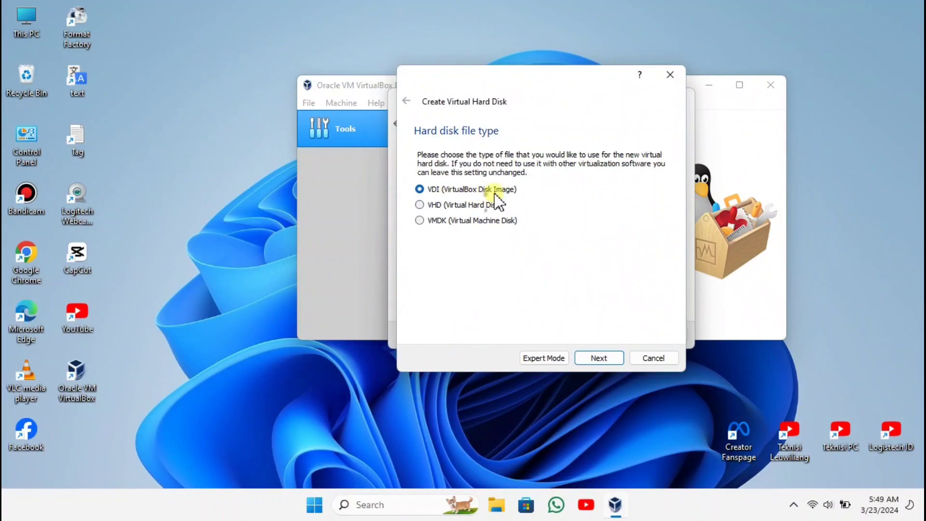
{"action": "left_click", "coordinate": [599, 361]}
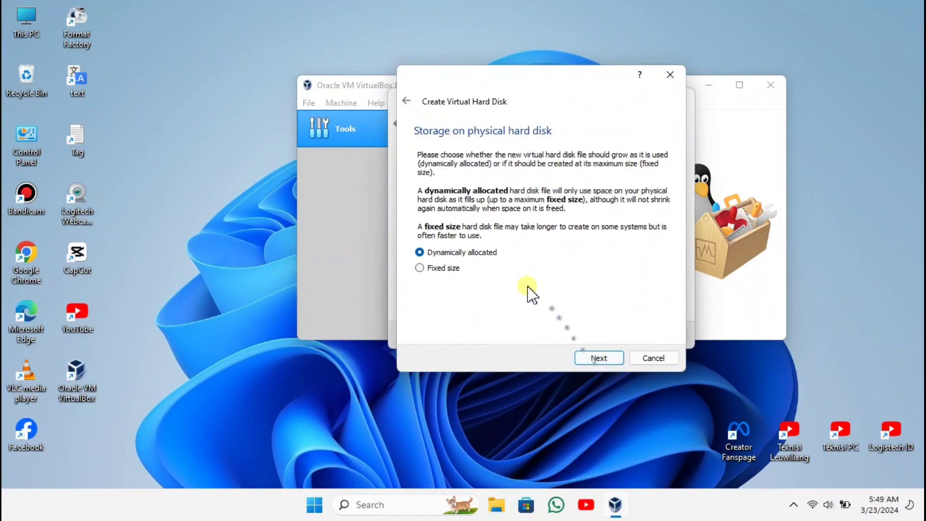
{"action": "left_click", "coordinate": [602, 361]}
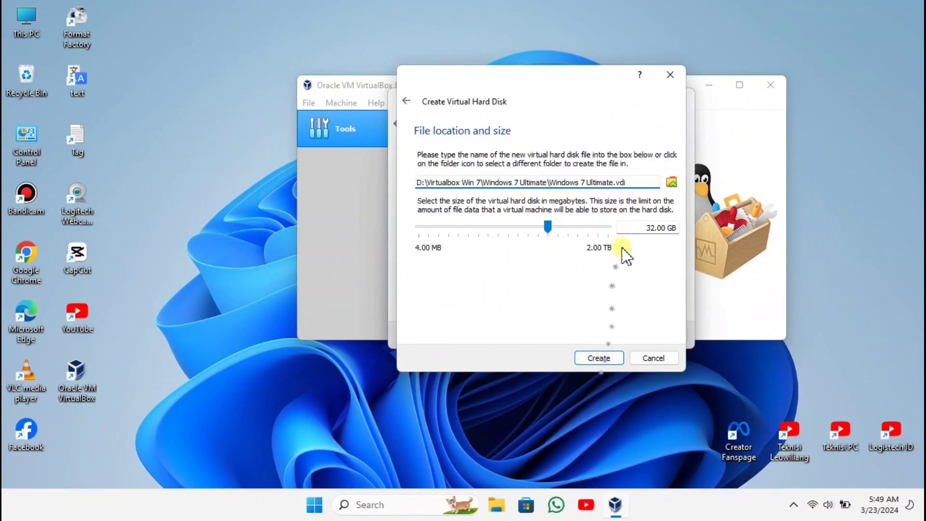
Try larger virtual hard disk sizes of about 379 GB and about 187 GB.
{"action": "left_click", "coordinate": [549, 226]}
{"action": "left_click_drag", "start_coordinate": [549, 227], "coordinate": [588, 228]}
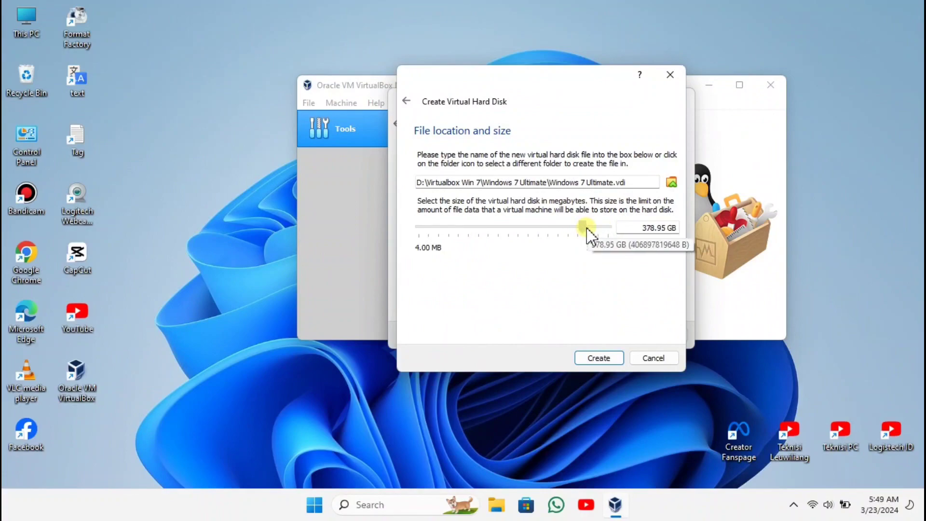
{"action": "left_click", "coordinate": [584, 228]}
{"action": "left_click_drag", "start_coordinate": [585, 229], "coordinate": [576, 227]}
Set the virtual hard disk size to 100 GB.
{"action": "left_click_drag", "start_coordinate": [640, 228], "coordinate": [673, 228]}
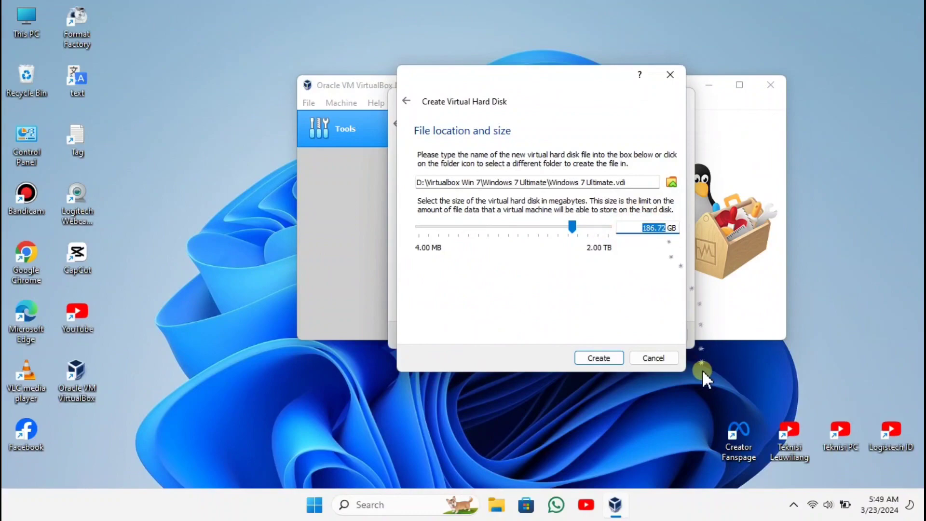
{"action": "type", "text": "100"}
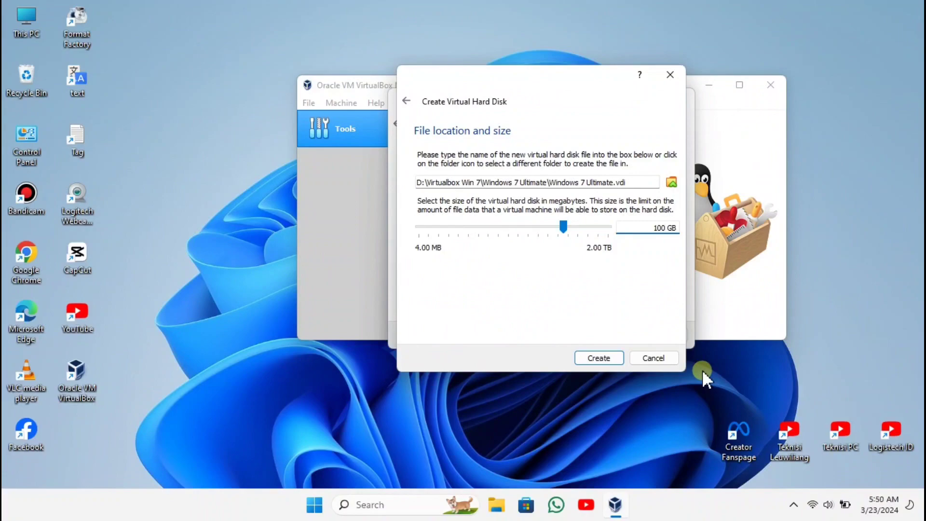
{"action": "key", "text": "BackSpace"}
{"action": "type", "text": "310"}
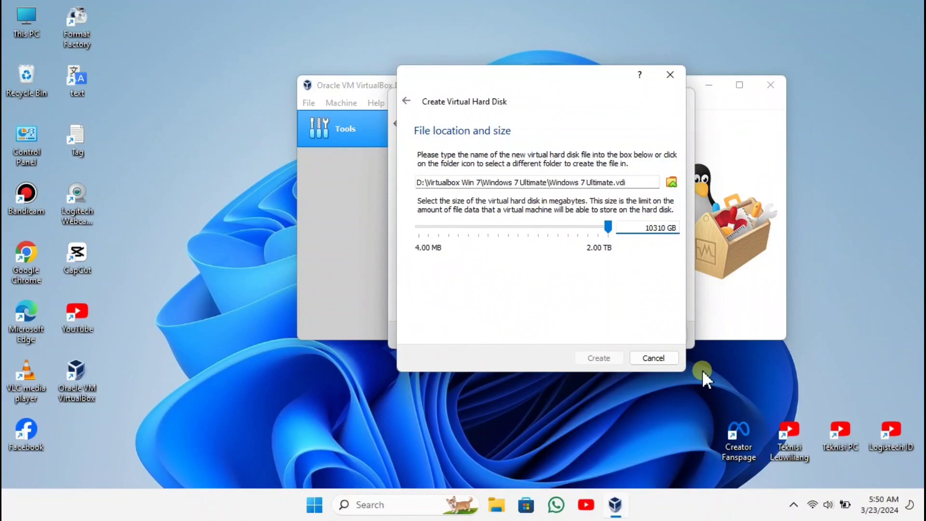
{"action": "left_click", "coordinate": [661, 230]}
{"action": "key", "text": "BackSpace"}
{"action": "key", "text": "BackSpace"}
{"action": "key", "text": "BackSpace"}
{"action": "type", "text": "0"}
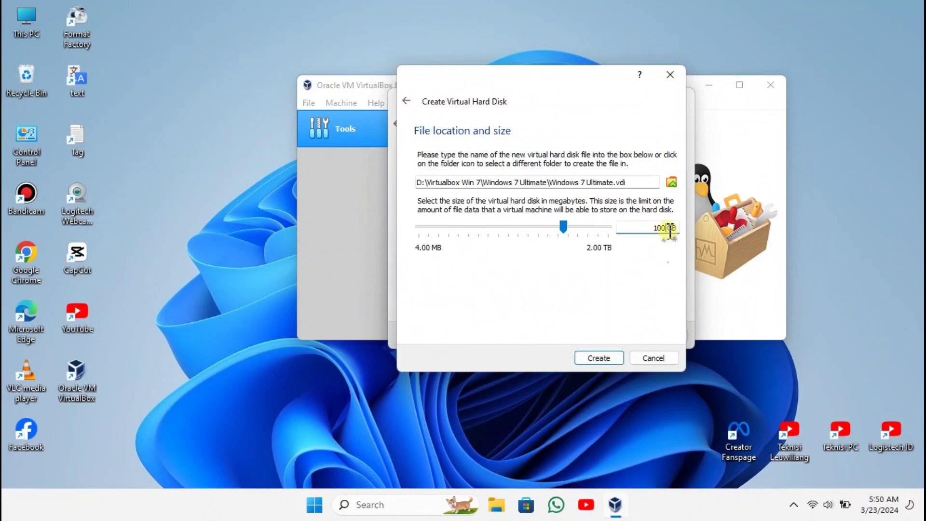
Create the virtual hard disk and select the new Windows 7 Ultimate virtual machine.
{"action": "left_click", "coordinate": [600, 358]}
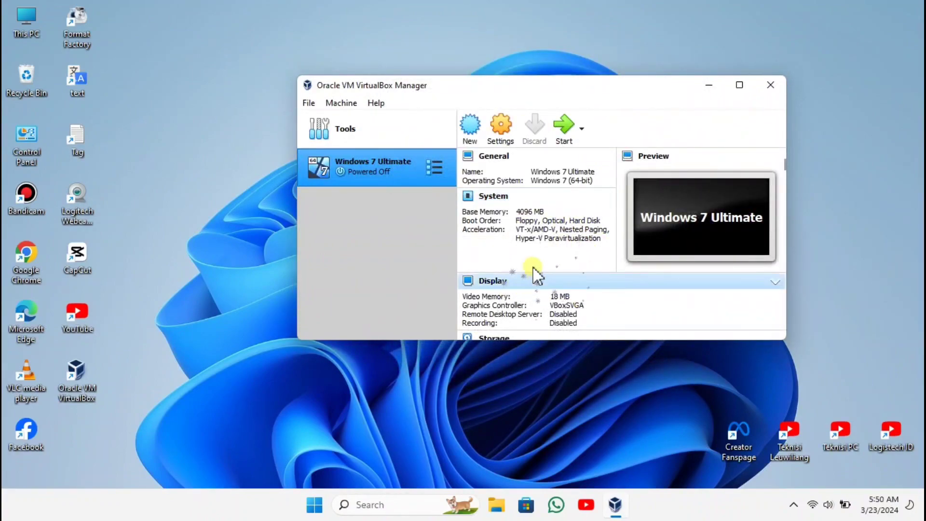
{"action": "left_click", "coordinate": [392, 170]}
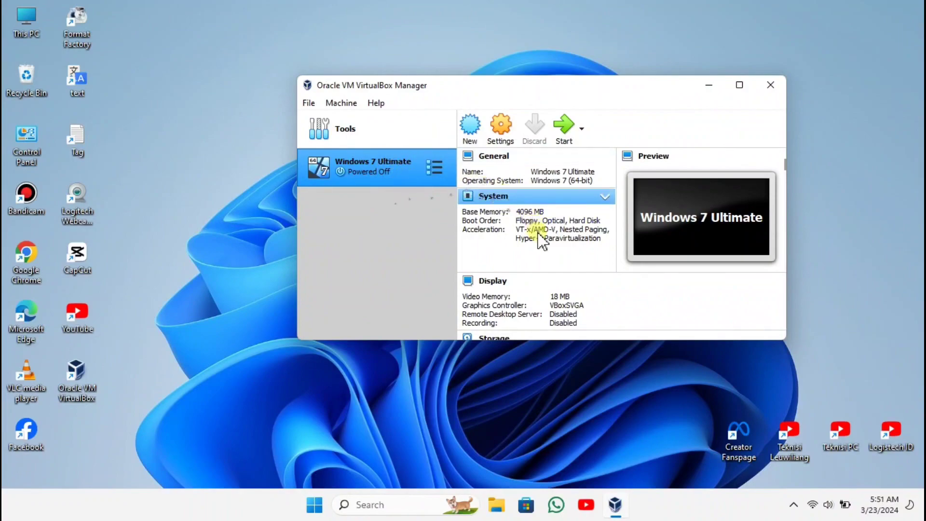
Mount Win 7 AIL.iso from the Downloads folder in the empty optical drive on SATA Port 1 and save the storage settings.
{"action": "scroll", "coordinate": [541, 239], "scroll_direction": "down", "scroll_amount": 4}
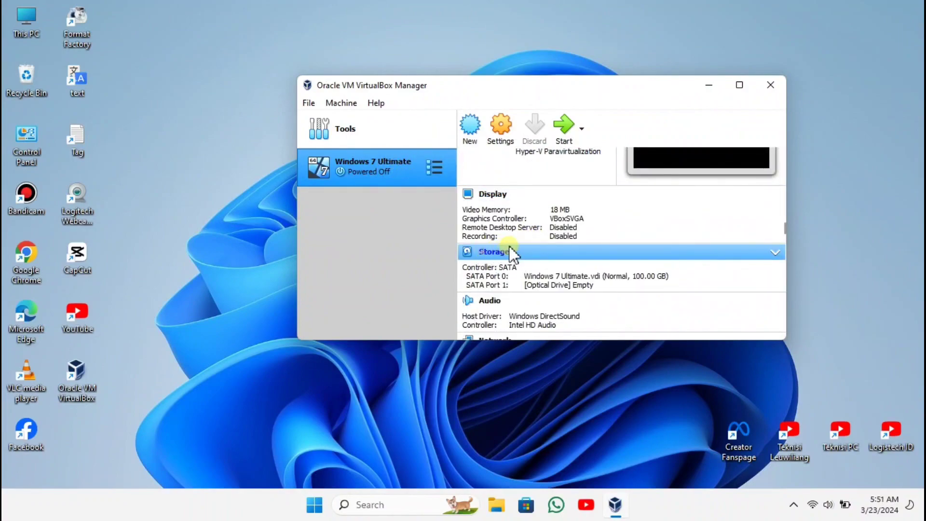
{"action": "left_click", "coordinate": [507, 251]}
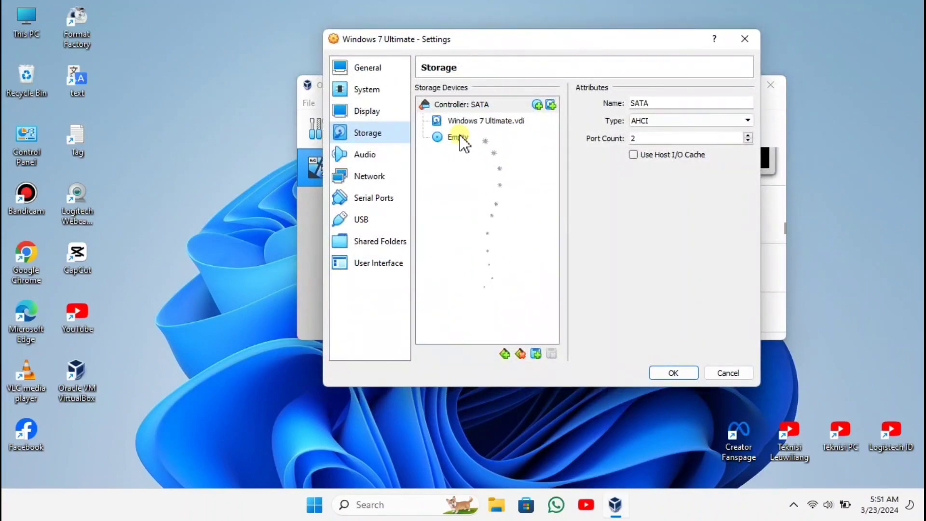
{"action": "left_click", "coordinate": [457, 137]}
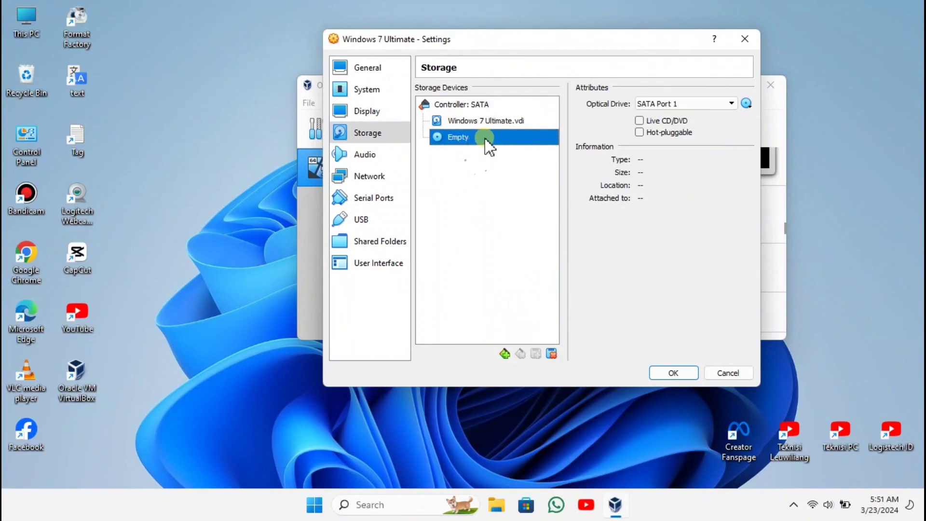
{"action": "left_click", "coordinate": [746, 104]}
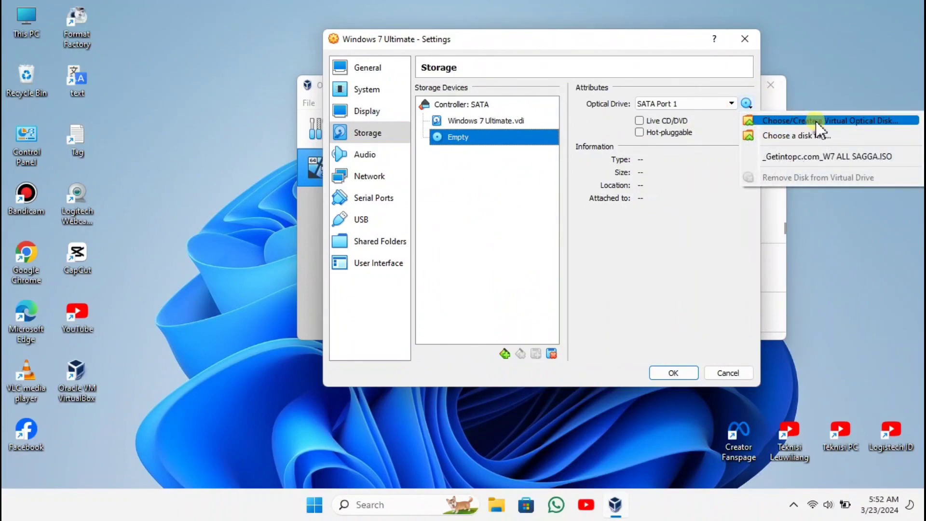
{"action": "left_click", "coordinate": [854, 121]}
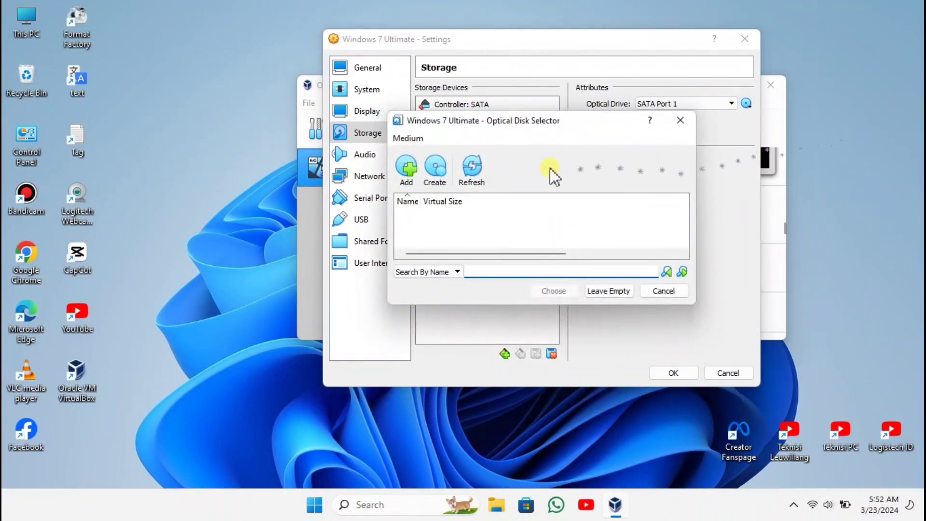
{"action": "left_click", "coordinate": [407, 168]}
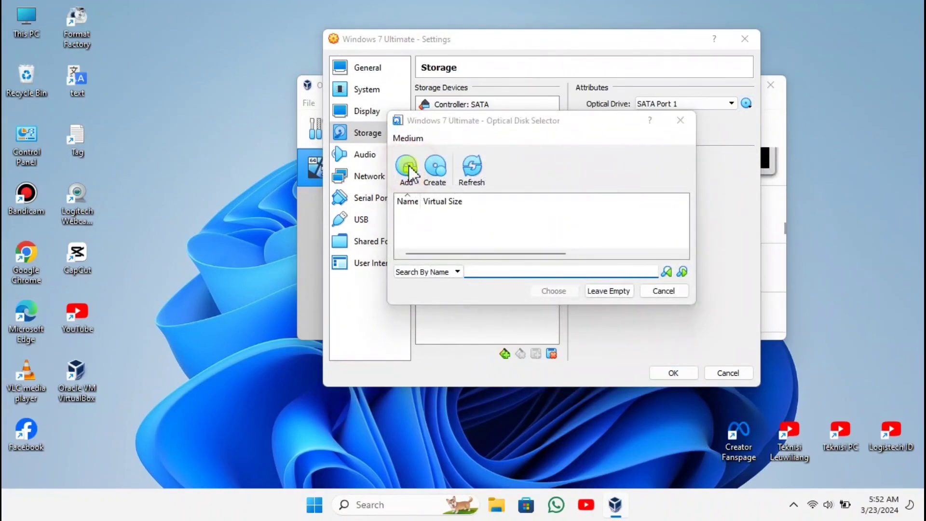
{"action": "left_click", "coordinate": [451, 265]}
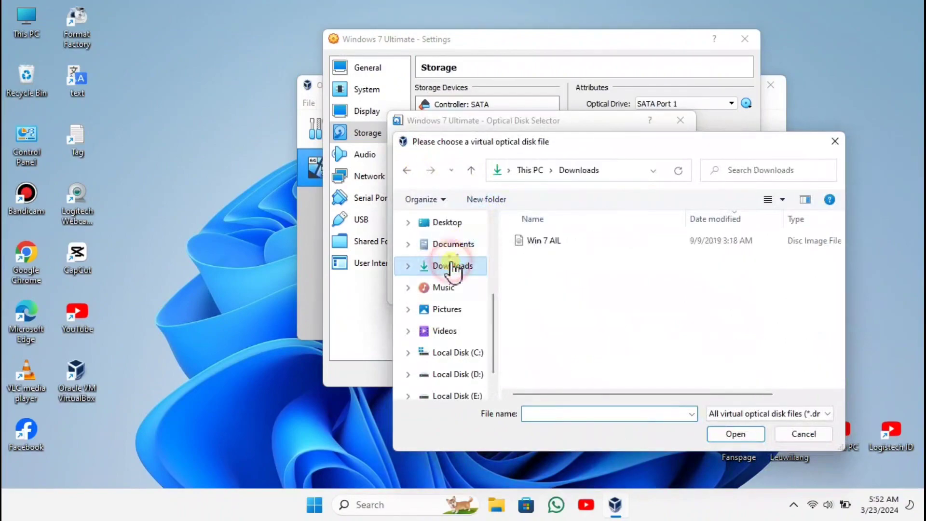
{"action": "double_click", "coordinate": [568, 241]}
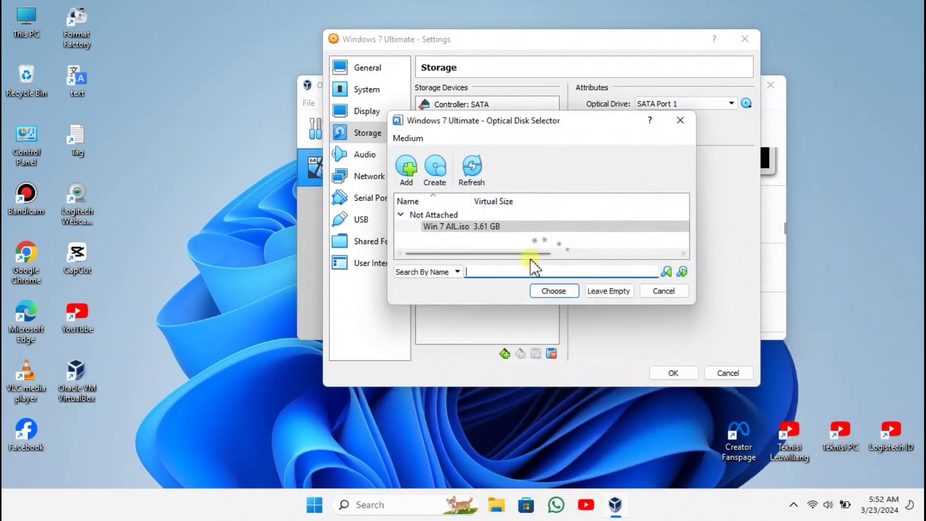
{"action": "left_click", "coordinate": [560, 291]}
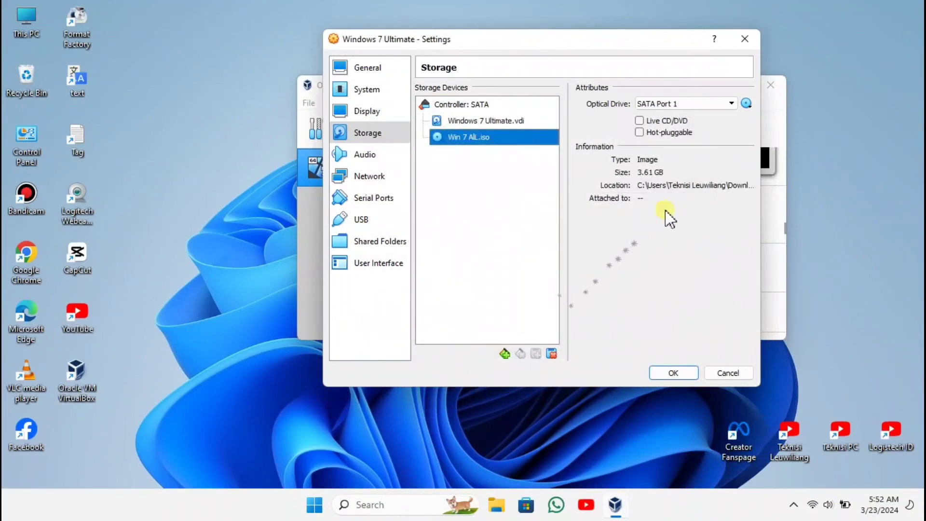
{"action": "left_click", "coordinate": [663, 374]}
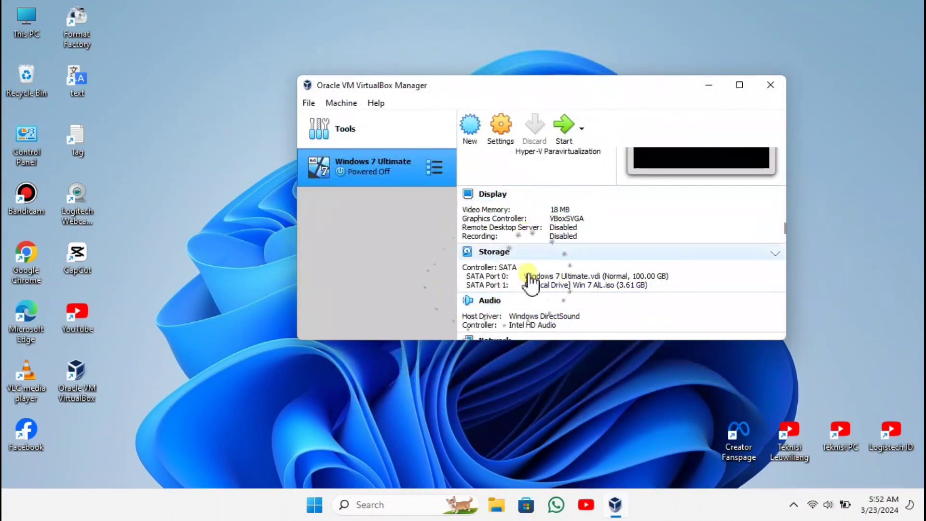
Start the Windows 7 Ultimate virtual machine, maximize its window and dismiss the keyboard capture and mouse pointer integration notices.
{"action": "left_click", "coordinate": [565, 132]}
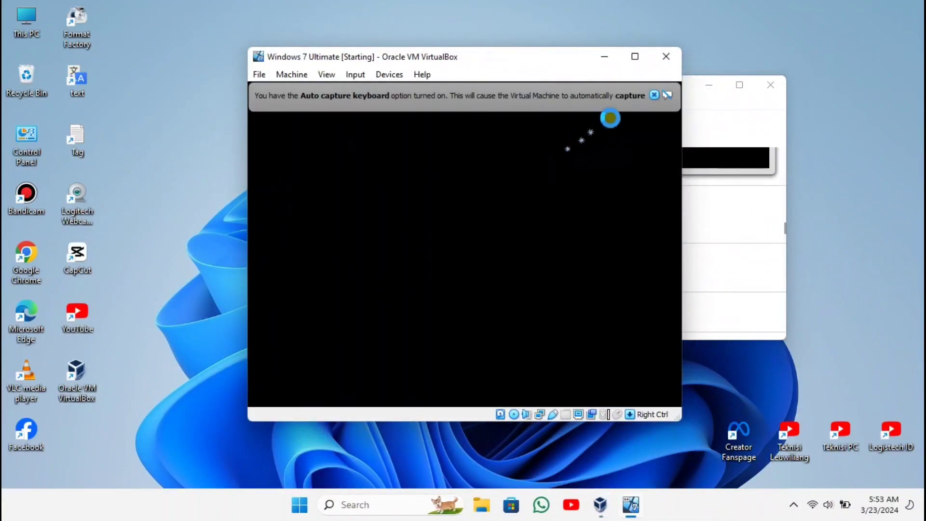
{"action": "left_click", "coordinate": [654, 95]}
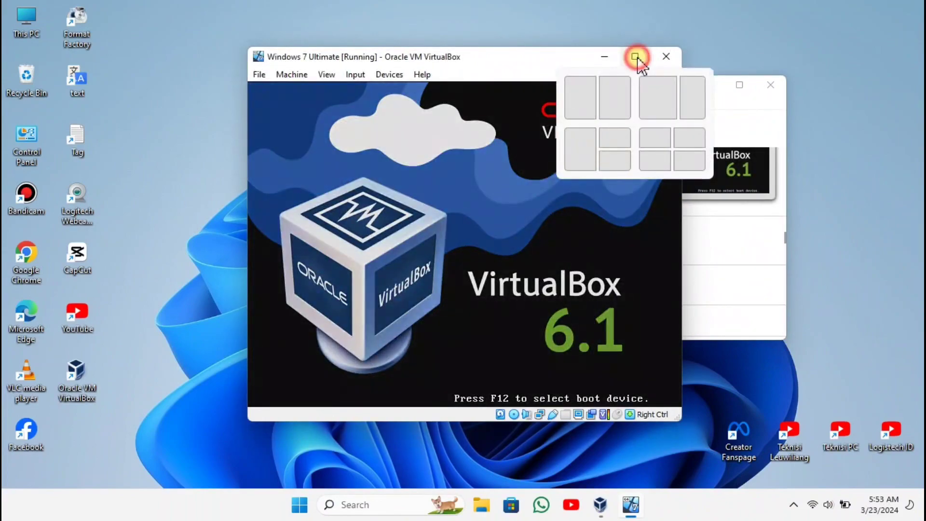
{"action": "left_click", "coordinate": [636, 57]}
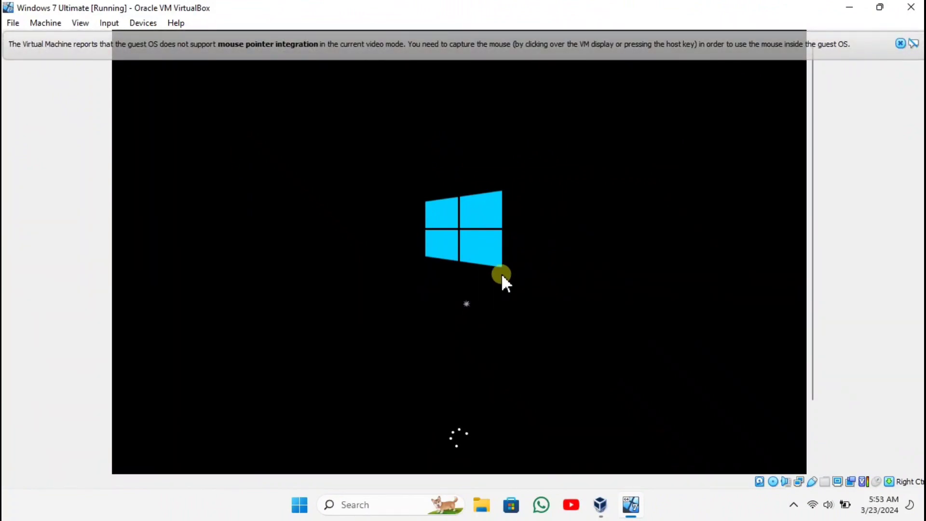
{"action": "left_click", "coordinate": [900, 44]}
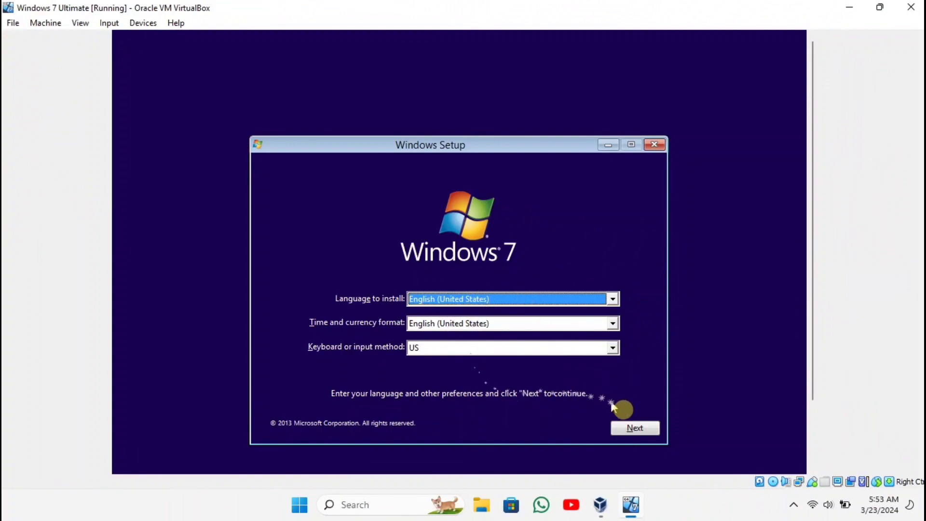
Begin the installation with English (United States) and the US keyboard, and choose Windows 7 Ultimate x64 as the operating system.
{"action": "left_click", "coordinate": [638, 428]}
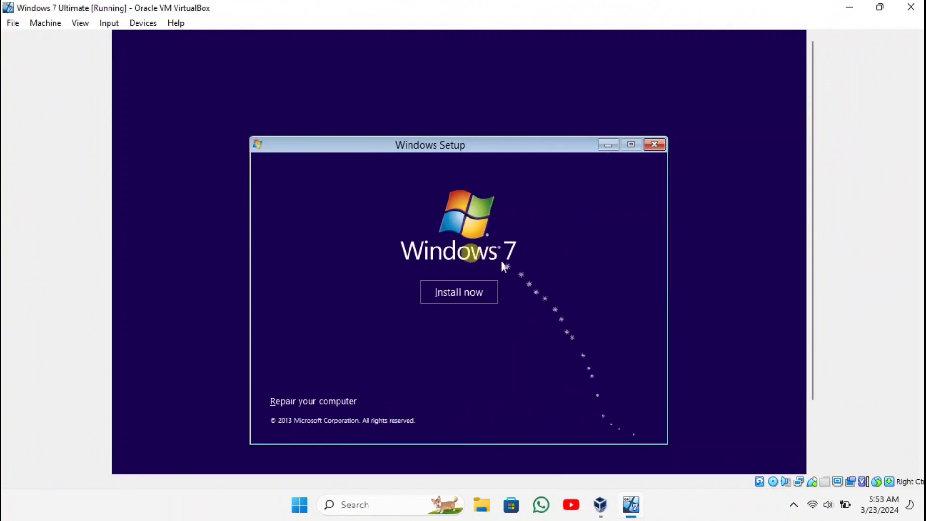
{"action": "left_click", "coordinate": [467, 298]}
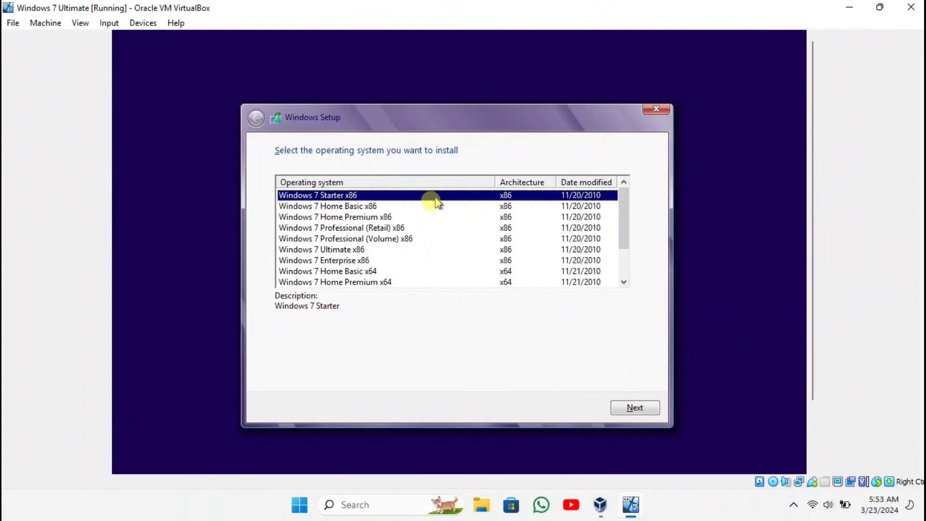
{"action": "scroll", "coordinate": [386, 256], "scroll_direction": "down", "scroll_amount": 1}
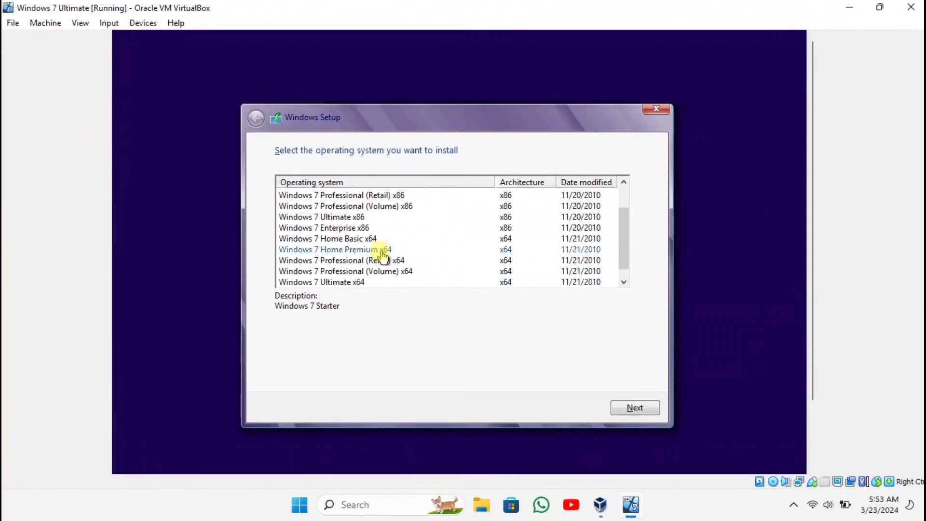
{"action": "scroll", "coordinate": [381, 255], "scroll_direction": "down", "scroll_amount": 1}
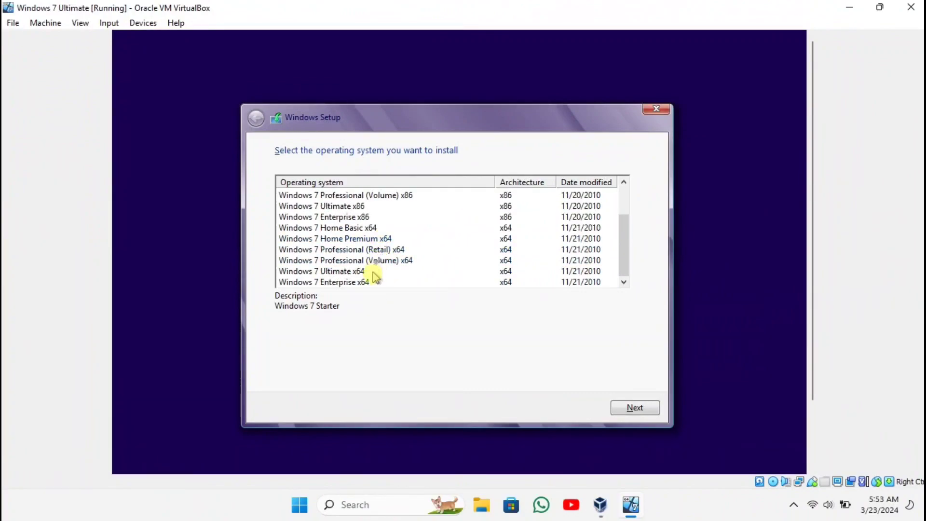
{"action": "left_click", "coordinate": [366, 271]}
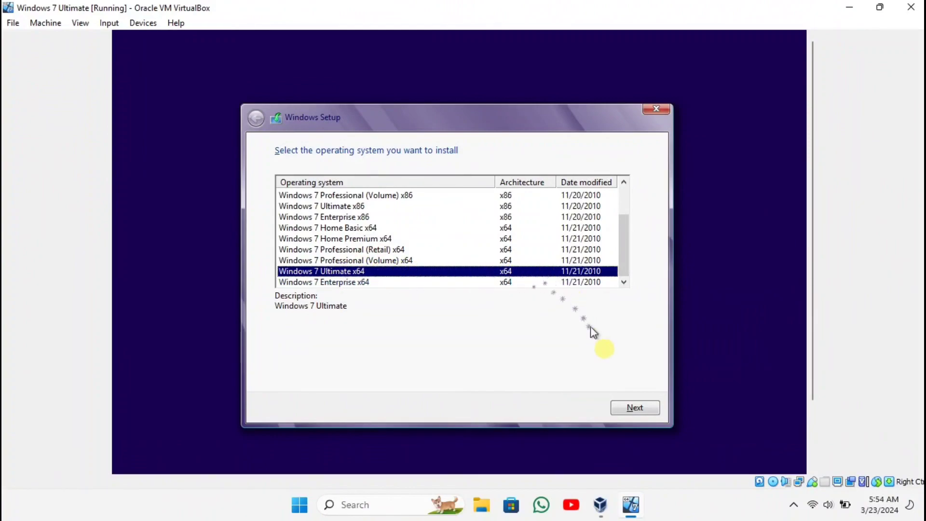
{"action": "left_click", "coordinate": [635, 408]}
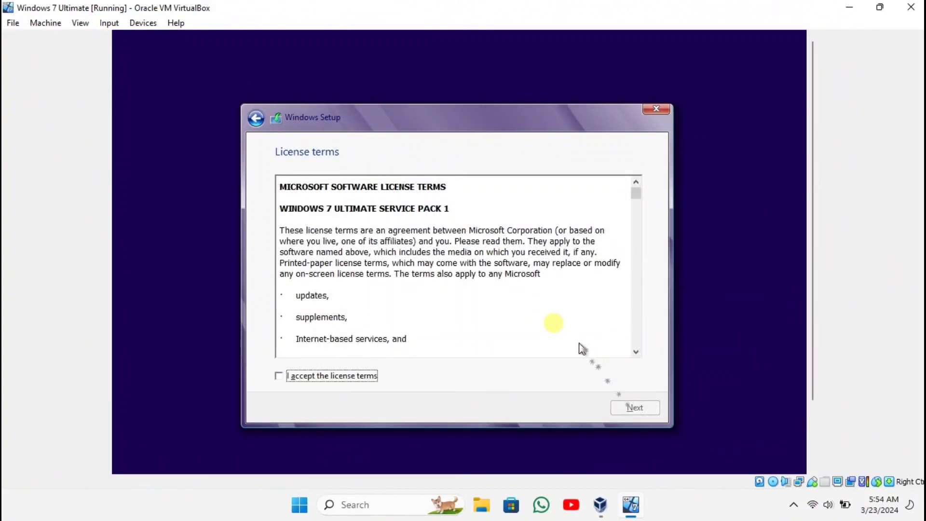
Accept the license terms and choose the Custom: Install Windows only (advanced) installation.
{"action": "left_click", "coordinate": [279, 376]}
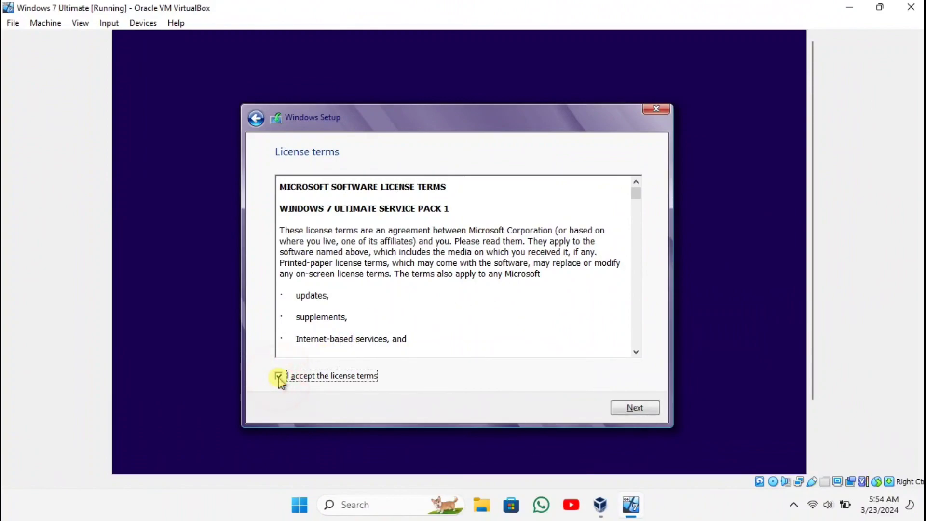
{"action": "left_click", "coordinate": [632, 410]}
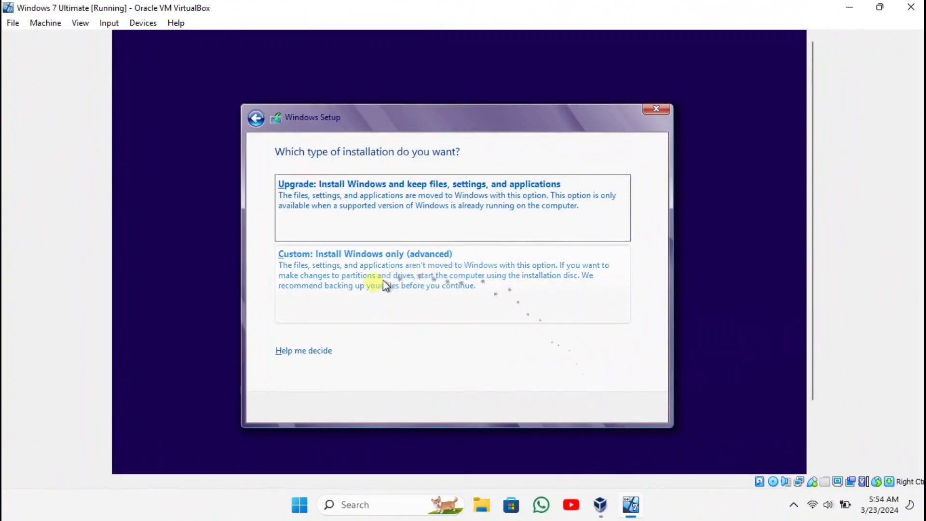
{"action": "left_click", "coordinate": [353, 290]}
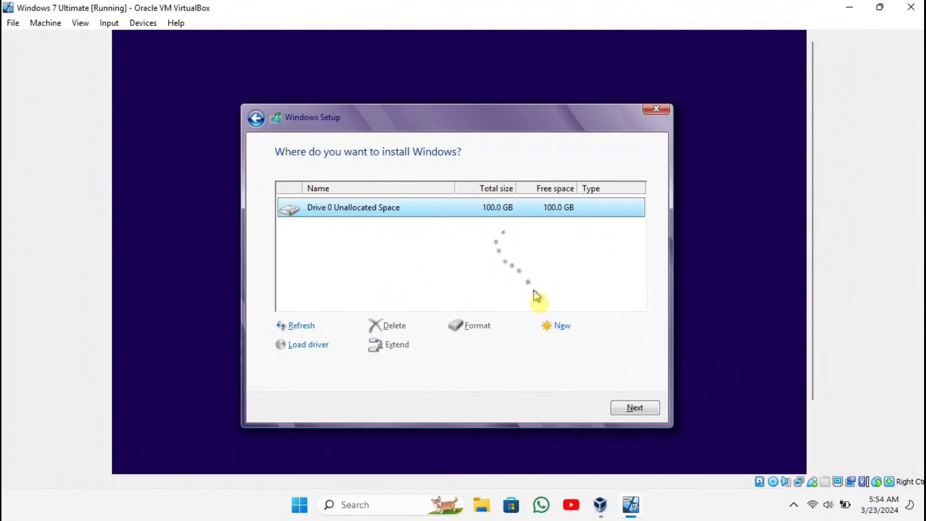
Create a 102400 MB partition from the unallocated space and install Windows on the primary Partition 2.
{"action": "left_click", "coordinate": [560, 330]}
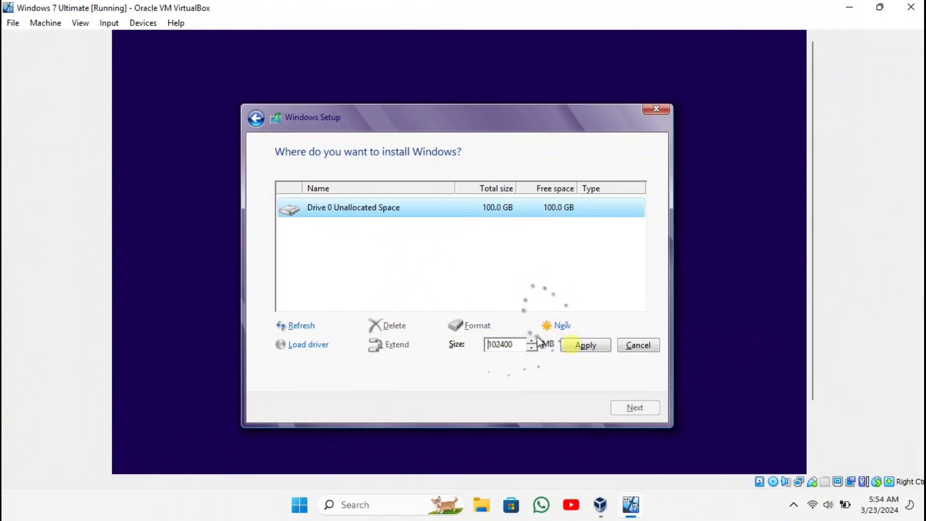
{"action": "left_click", "coordinate": [581, 350]}
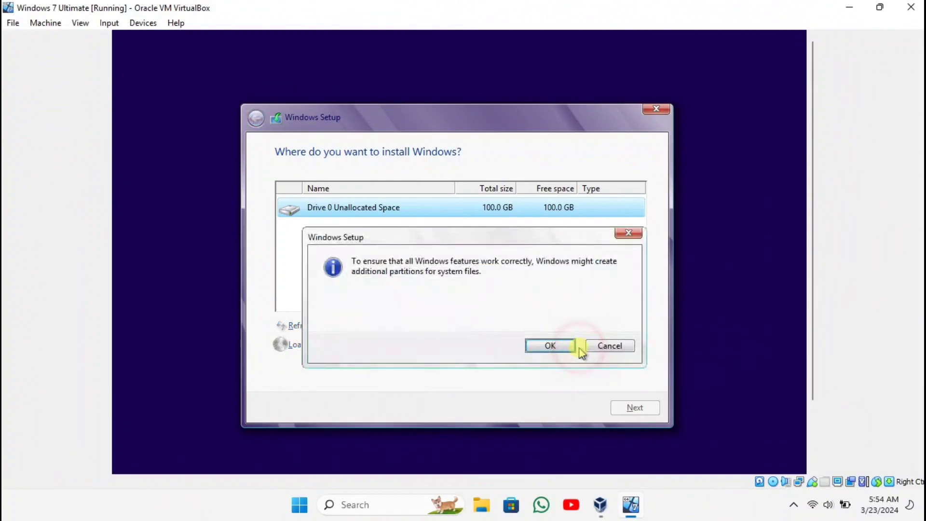
{"action": "left_click", "coordinate": [532, 345]}
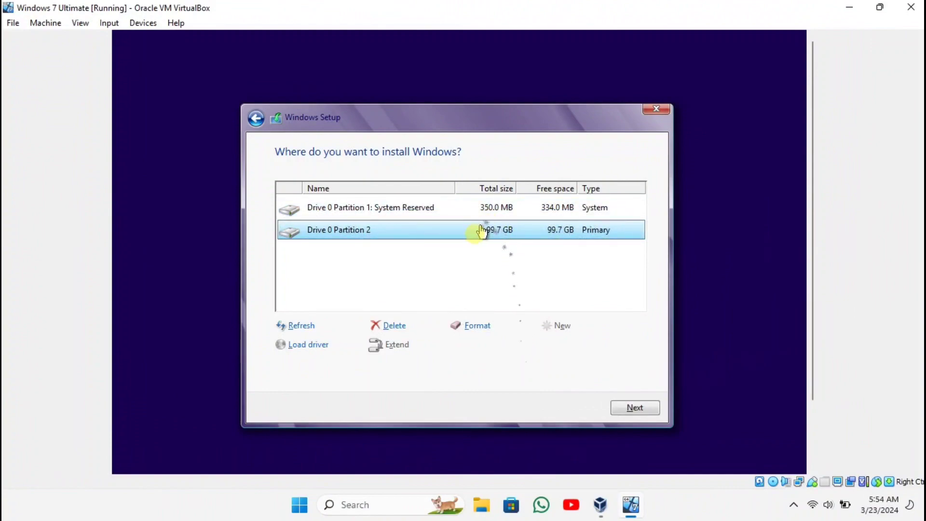
{"action": "left_click", "coordinate": [636, 408]}
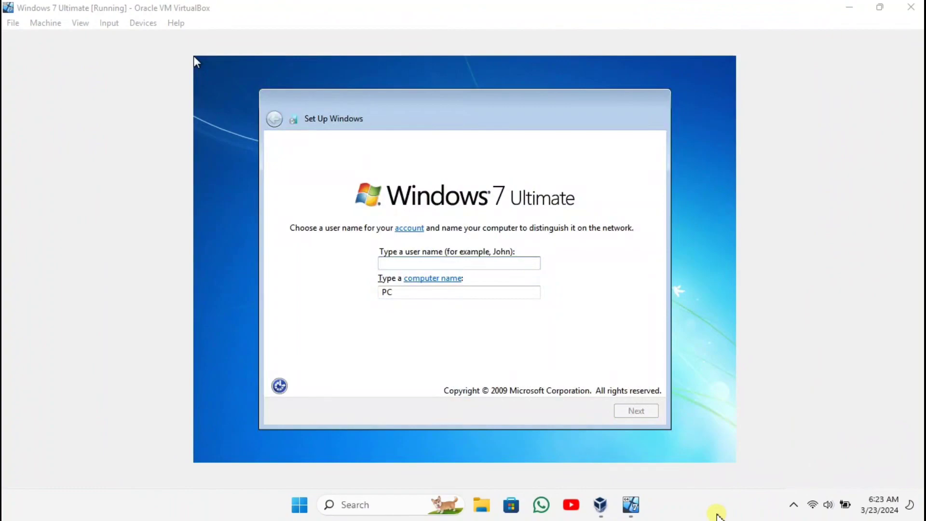
Enter the account's user name, set the computer name to Windows7 and continue the setup.
{"action": "key", "text": "super+n"}
{"action": "left_click", "coordinate": [489, 260]}
{"action": "type", "text": "t"}
{"action": "key", "text": "BackSpace"}
{"action": "type", "text": "Teknisi Leuwiliang"}
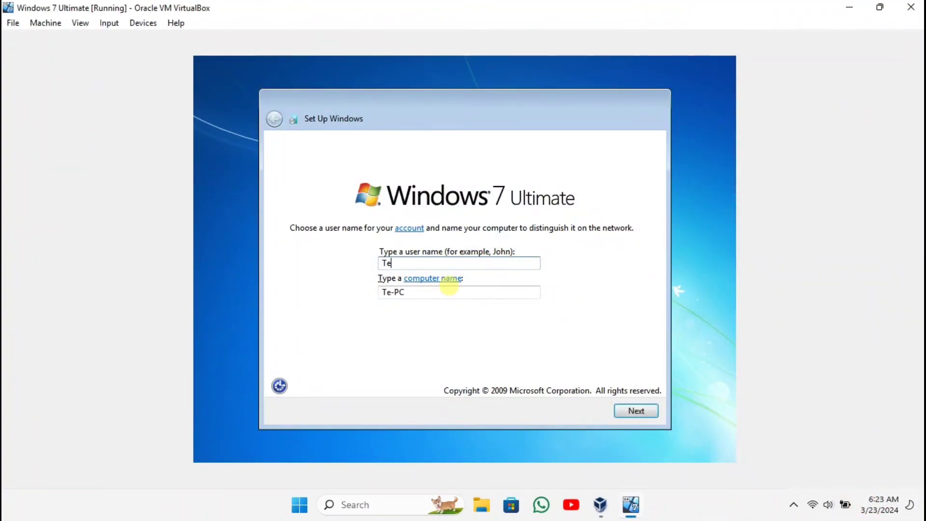
{"action": "double_click", "coordinate": [441, 293]}
{"action": "type", "text": "Windows7"}
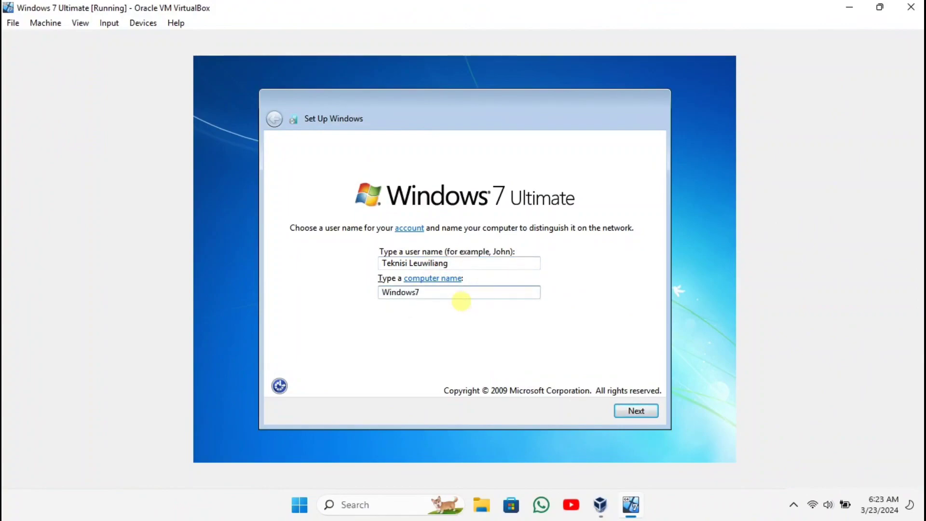
{"action": "left_click", "coordinate": [630, 411]}
Continue through the Windows setup pages up to the time and date settings.
{"action": "left_click", "coordinate": [636, 411]}
{"action": "left_click", "coordinate": [381, 288]}
{"action": "left_click", "coordinate": [586, 410]}
{"action": "left_click", "coordinate": [393, 298]}
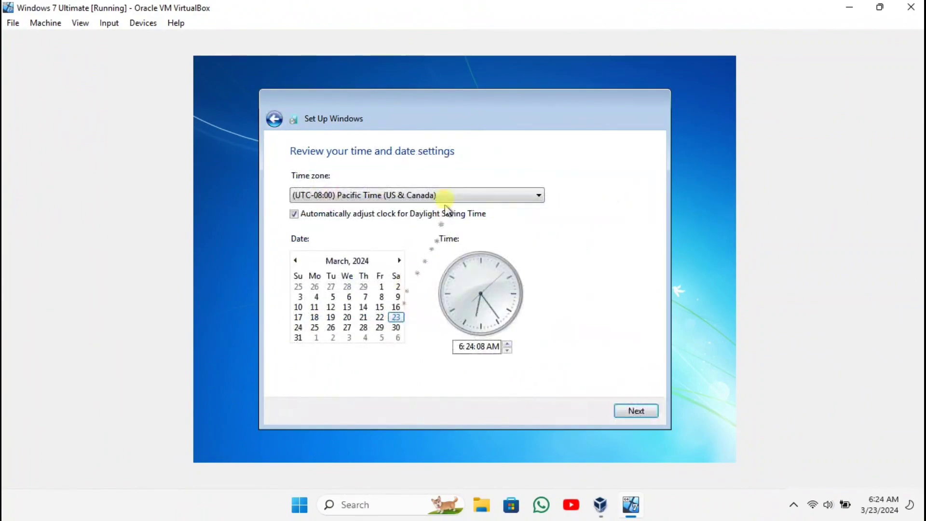
Choose another time zone in the time and date settings and finish the remaining Windows setup.
{"action": "left_click", "coordinate": [440, 195]}
{"action": "left_click_drag", "start_coordinate": [544, 151], "coordinate": [538, 270]}
{"action": "left_click", "coordinate": [412, 179]}
{"action": "left_click", "coordinate": [630, 411]}
{"action": "left_click", "coordinate": [368, 229]}
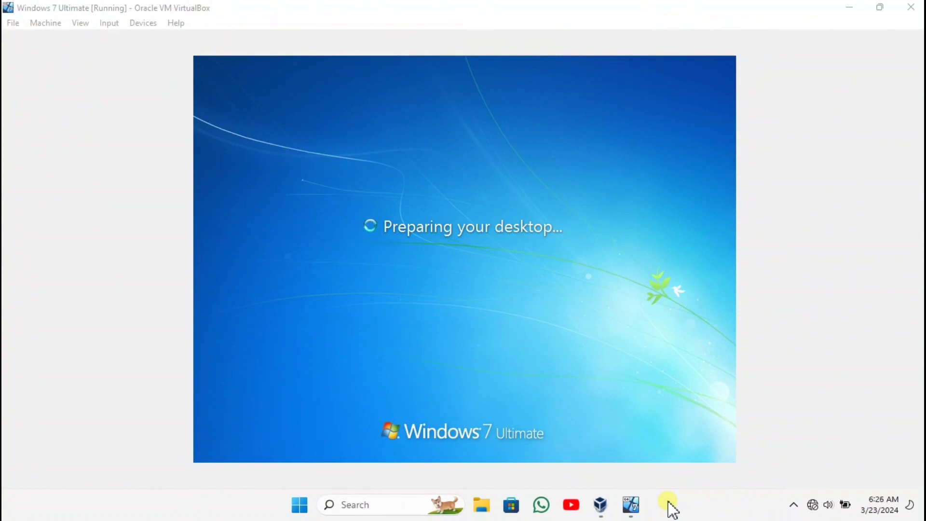
{"action": "left_click", "coordinate": [714, 517]}
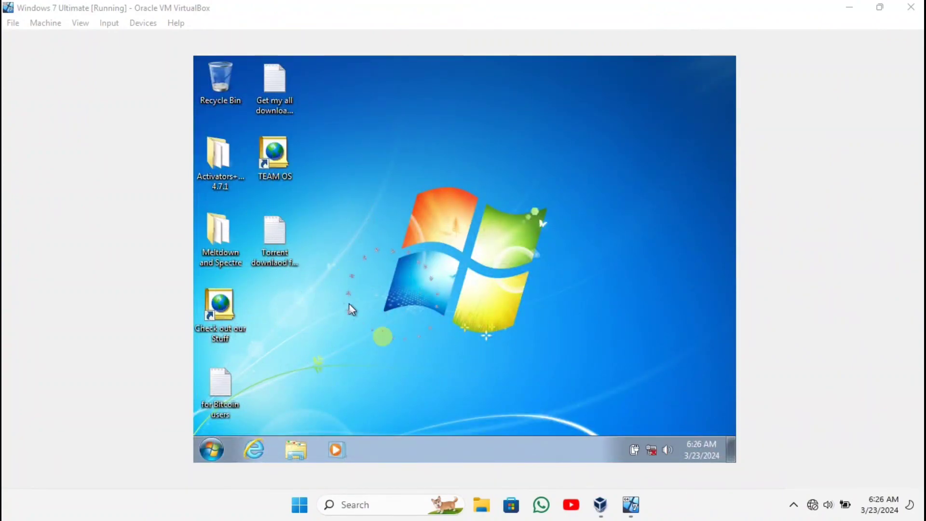
Delete the extra files, folders and shortcuts from the Windows 7 desktop, keeping the Recycle Bin and the Activators folder.
{"action": "left_click_drag", "start_coordinate": [307, 60], "coordinate": [230, 265]}
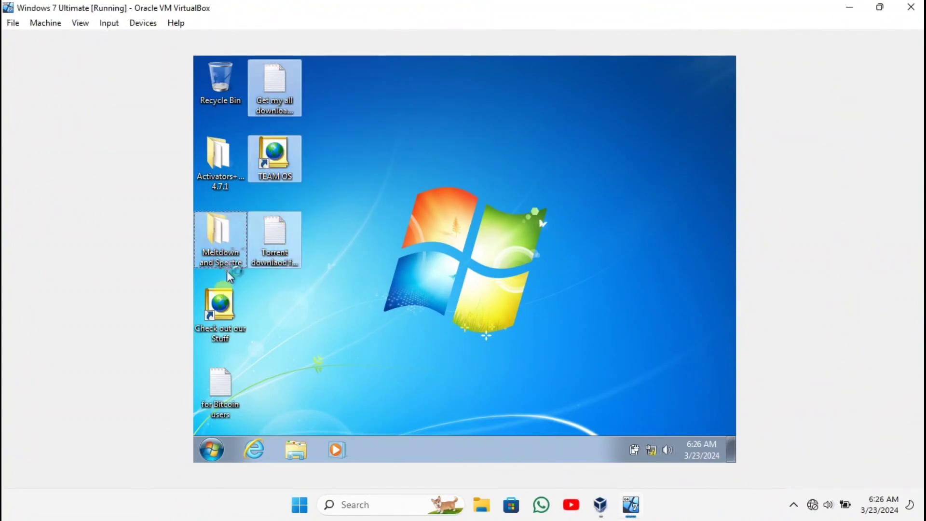
{"action": "right_click", "coordinate": [231, 266]}
{"action": "left_click", "coordinate": [248, 340]}
{"action": "key", "text": "Return"}
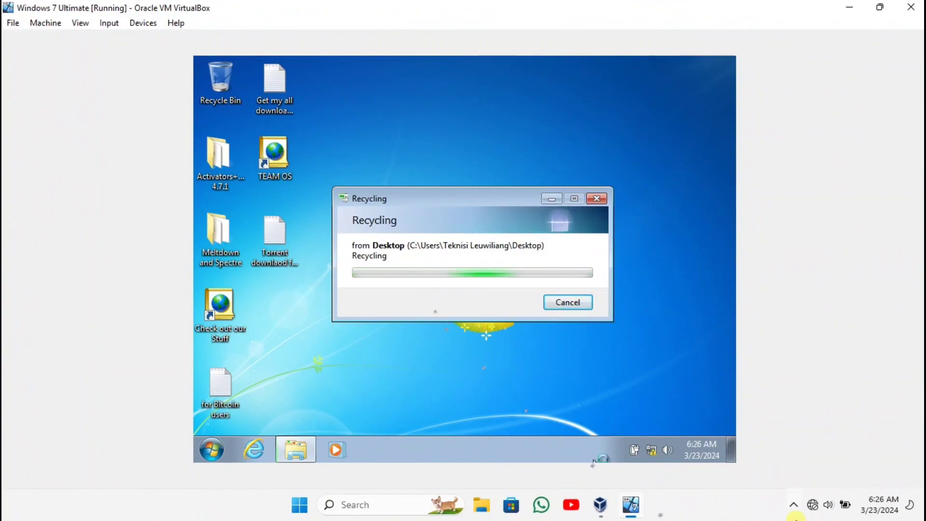
Look at Windows Explorer inside the virtual machine and close its window.
{"action": "left_click", "coordinate": [296, 450]}
{"action": "left_click", "coordinate": [270, 314]}
{"action": "left_click", "coordinate": [723, 64]}
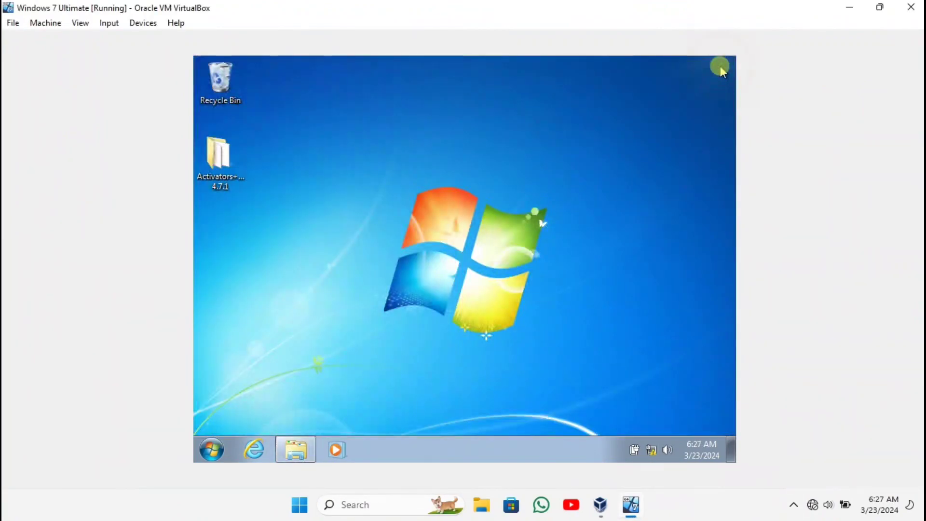